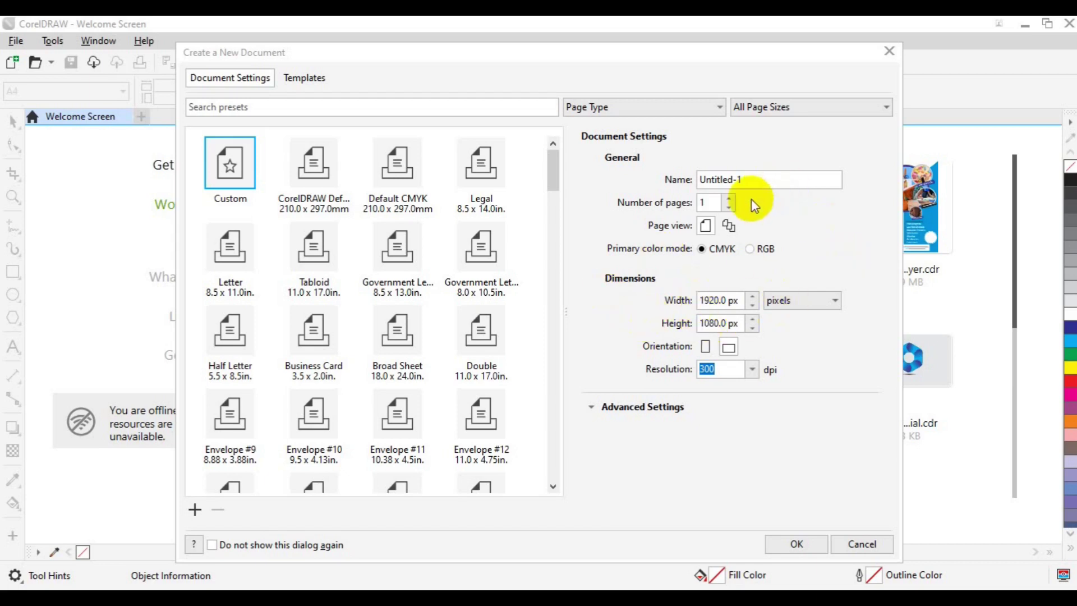
Name the new document 'Transparent', keep 1920 × 1080 px at 300 dpi, and create it
{"action": "left_click", "coordinate": [746, 178]}
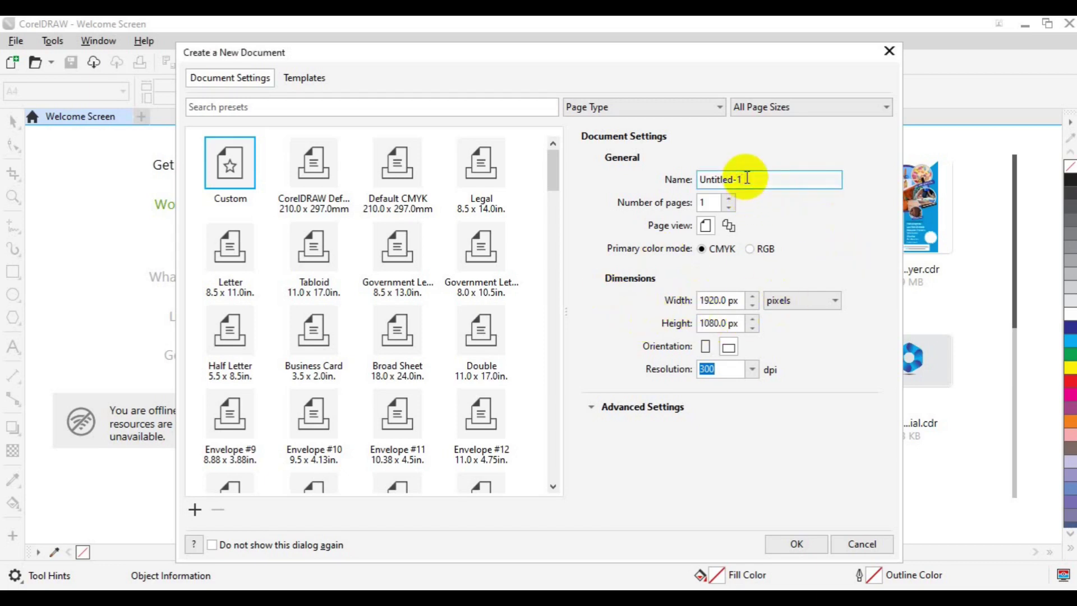
{"action": "key", "text": "BackSpace"}
{"action": "key", "text": "BackSpace"}
{"action": "key", "text": "BackSpace"}
{"action": "key", "text": "BackSpace"}
{"action": "key", "text": "BackSpace"}
{"action": "key", "text": "BackSpace"}
{"action": "key", "text": "BackSpace"}
{"action": "key", "text": "BackSpace"}
{"action": "key", "text": "BackSpace"}
{"action": "key", "text": "BackSpace"}
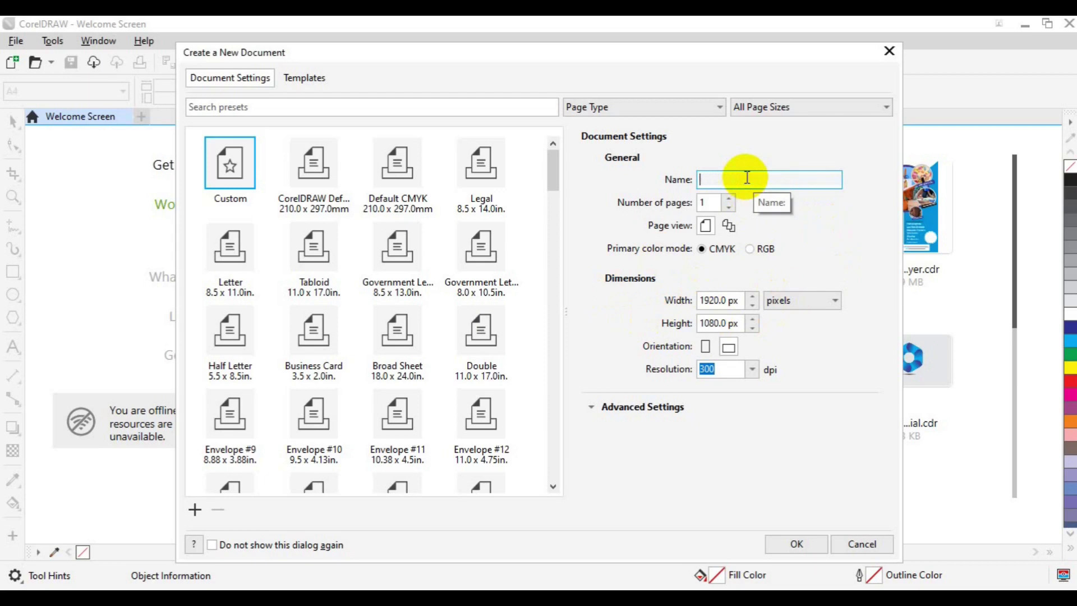
{"action": "type", "text": "Ta"}
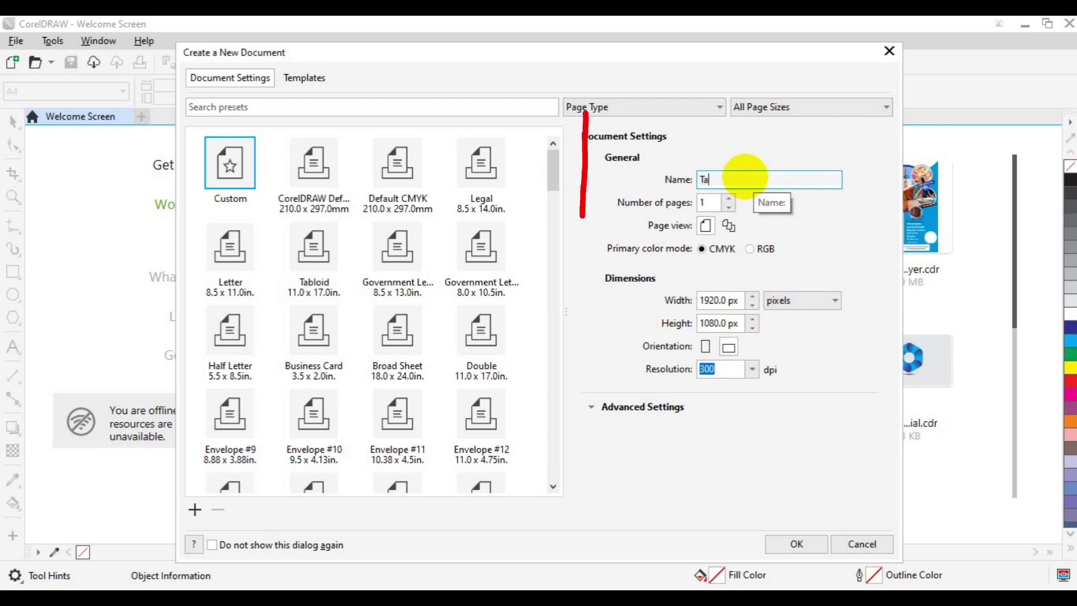
{"action": "key", "text": "BackSpace"}
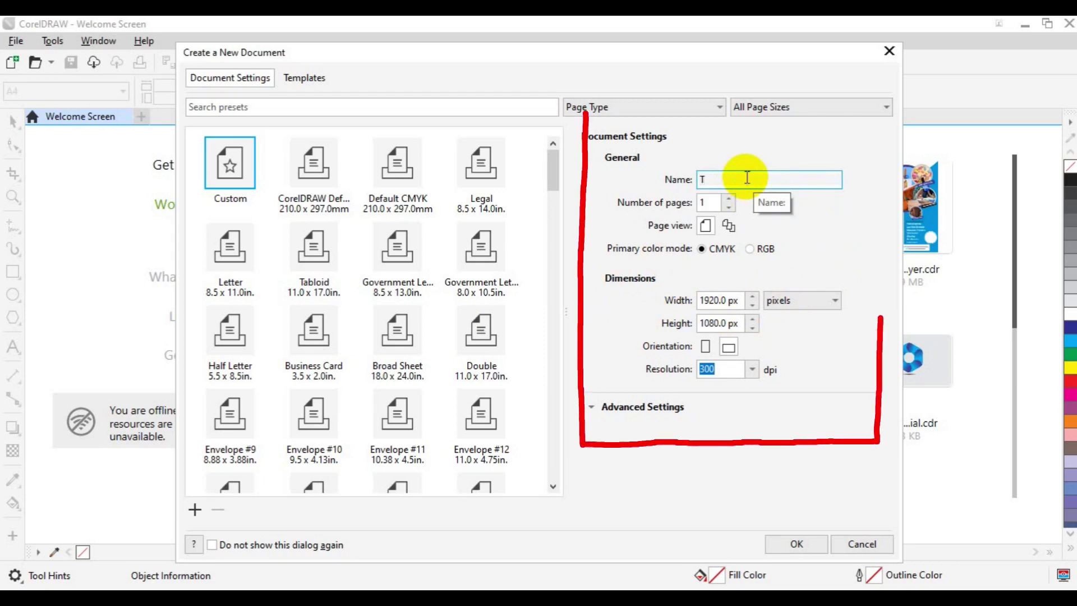
{"action": "type", "text": "ransp"}
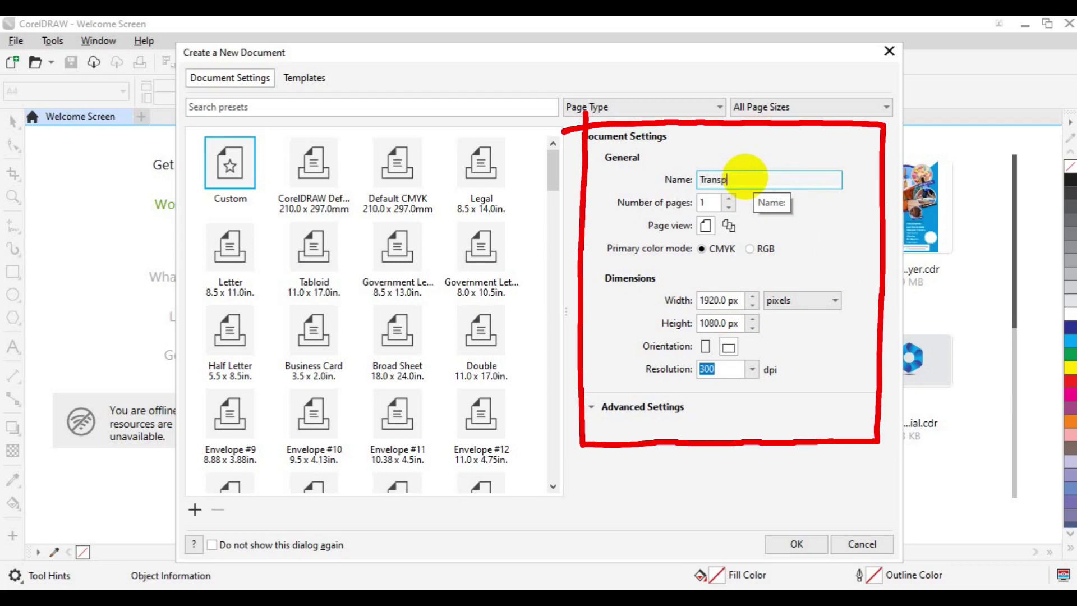
{"action": "type", "text": "arent"}
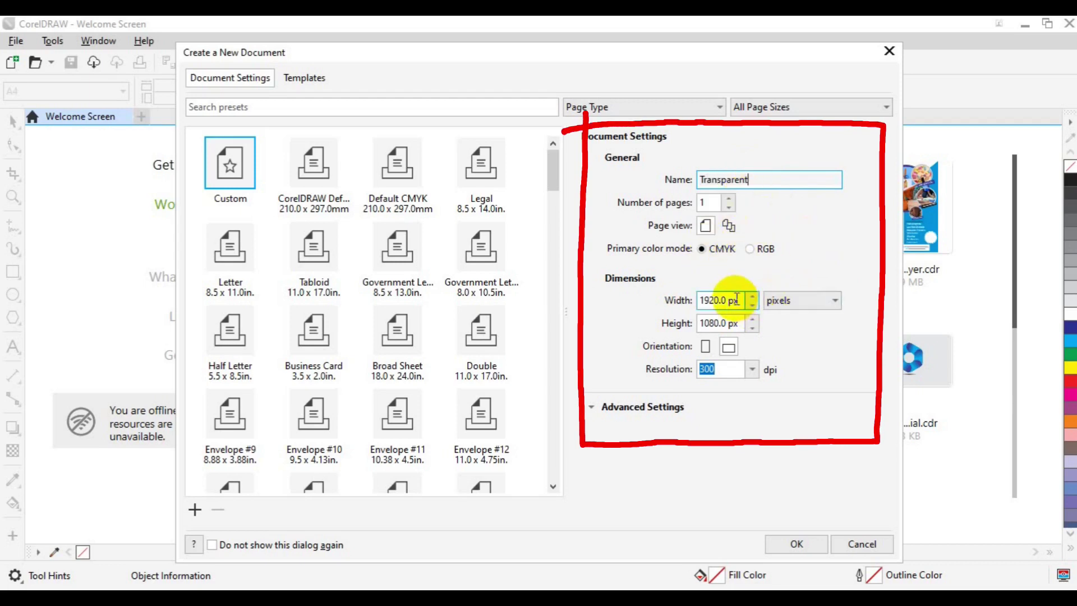
{"action": "left_click", "coordinate": [705, 303]}
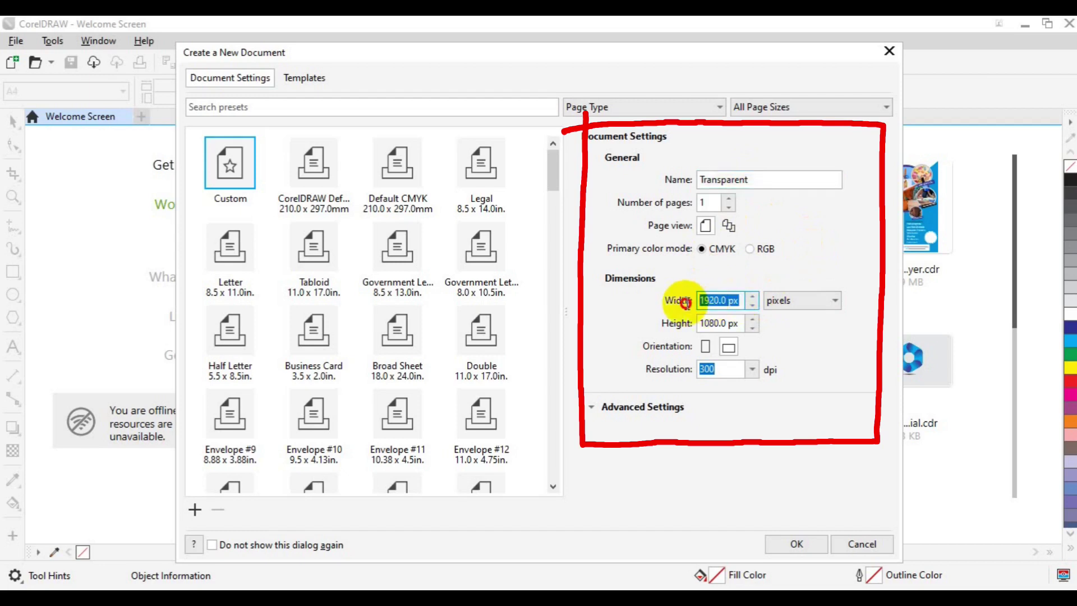
{"action": "left_click", "coordinate": [729, 324]}
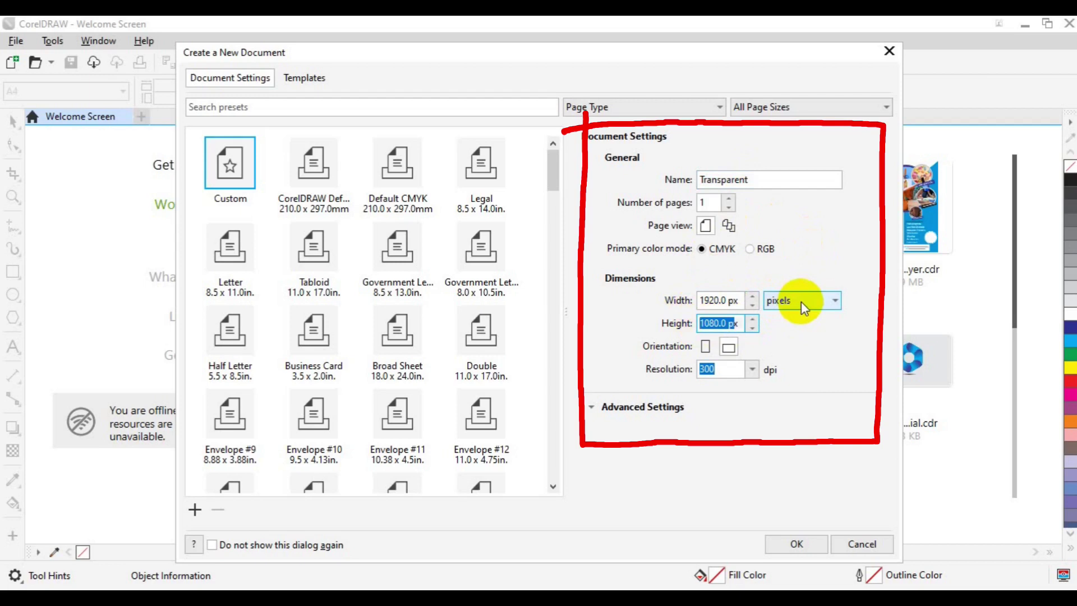
{"action": "left_click", "coordinate": [682, 375]}
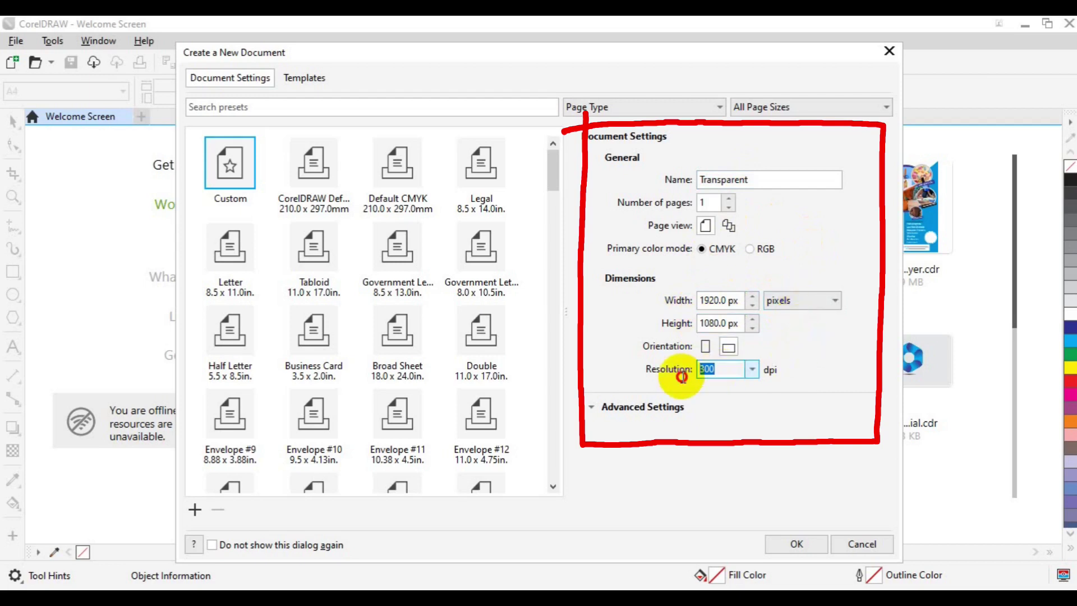
{"action": "left_click", "coordinate": [785, 547]}
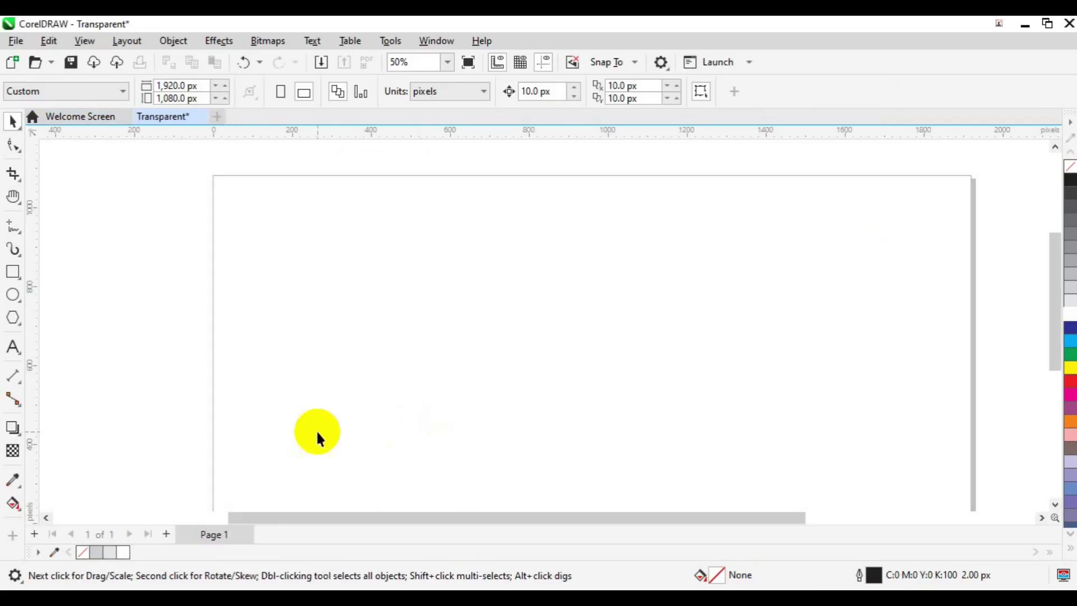
Draw a small 60 × 60 px square near the page's upper left with the Rectangle tool
{"action": "left_click", "coordinate": [13, 273]}
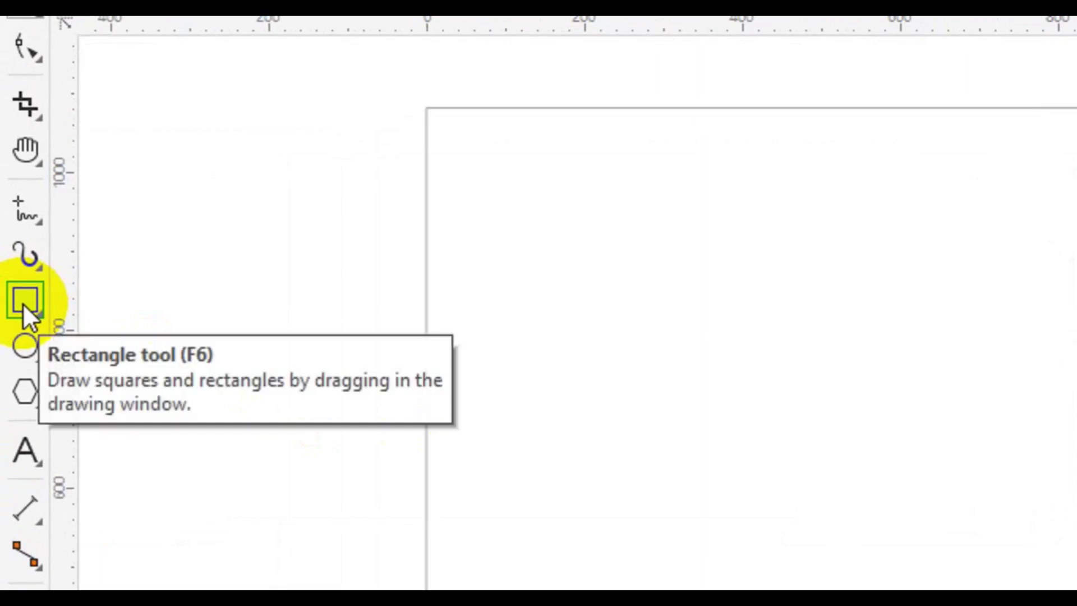
{"action": "left_click", "coordinate": [22, 303]}
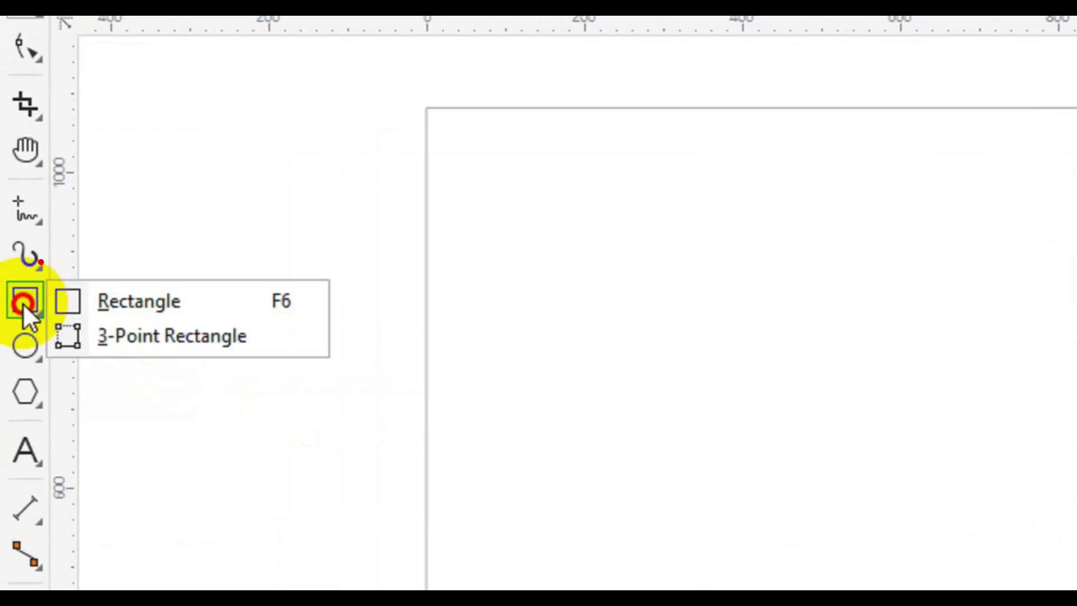
{"action": "left_click", "coordinate": [128, 301]}
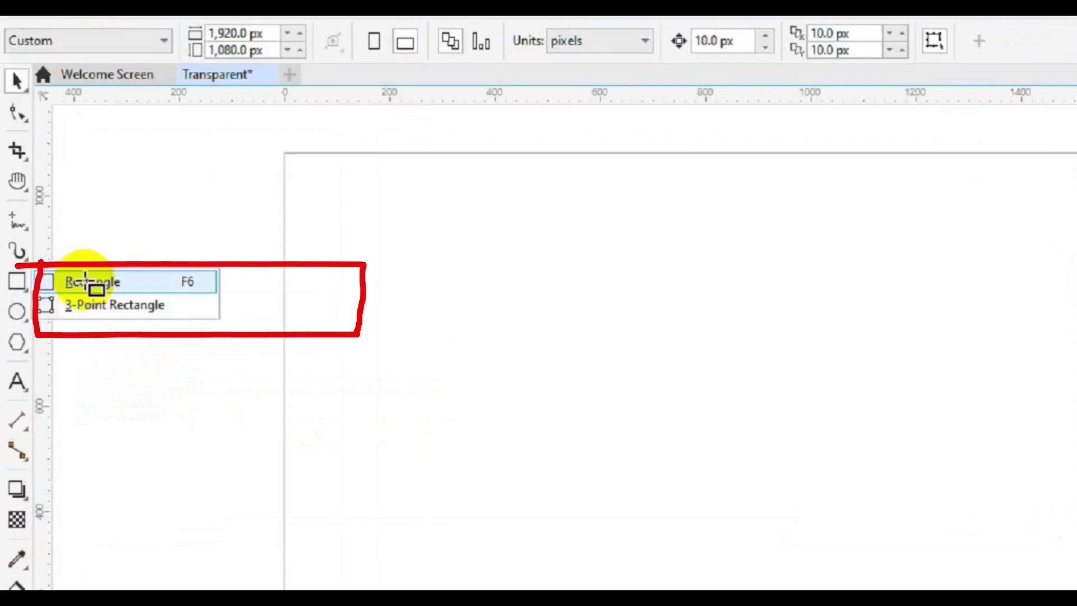
{"action": "mouse_move", "coordinate": [274, 241]}
{"action": "left_mouse_down"}
{"action": "mouse_move", "coordinate": [380, 329]}
{"action": "mouse_move", "coordinate": [295, 265]}
{"action": "left_mouse_up"}
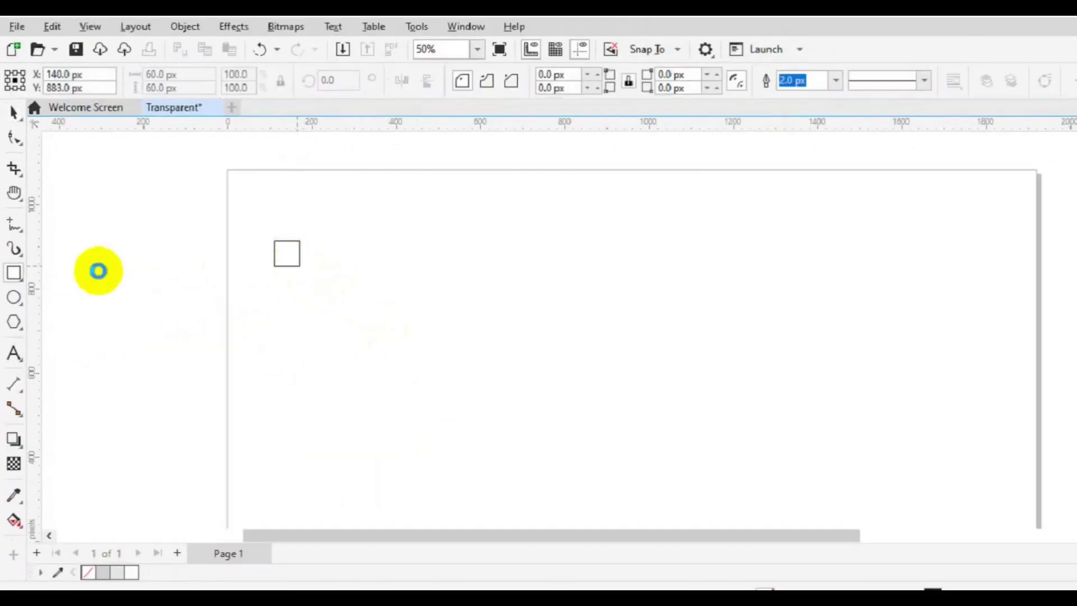
{"action": "key", "text": "space"}
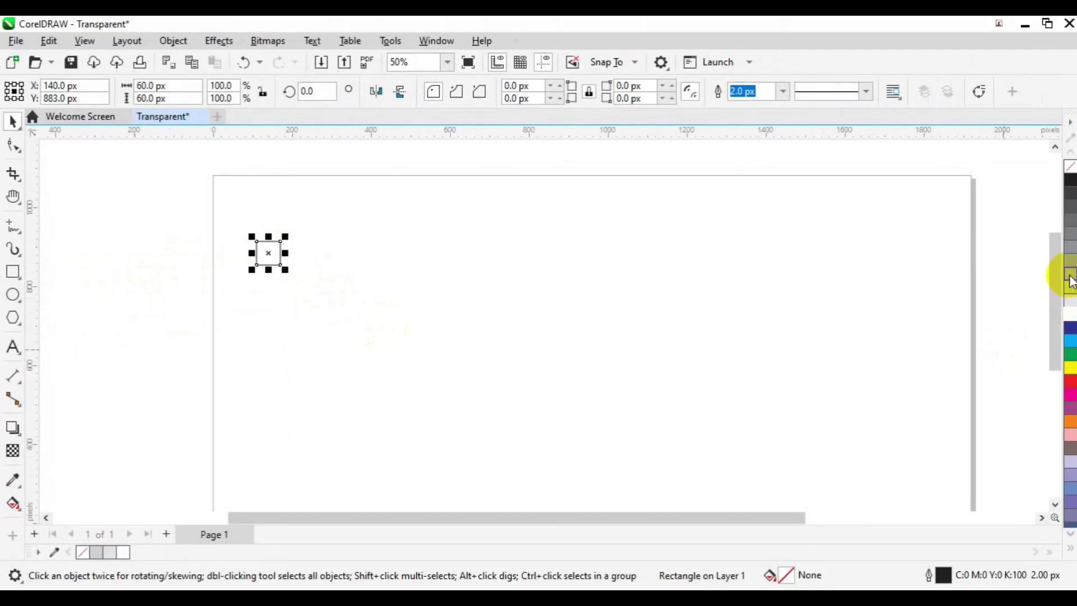
Fill the square with 30% Black and remove its outline
{"action": "left_click", "coordinate": [1070, 279]}
{"action": "right_click", "coordinate": [85, 555]}
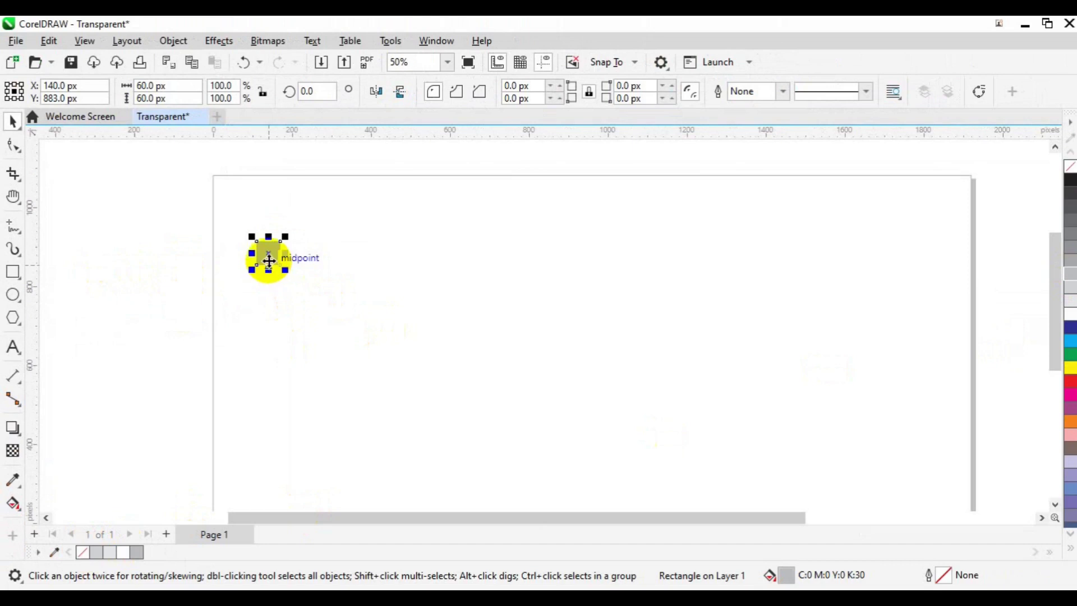
{"action": "left_click", "coordinate": [223, 255]}
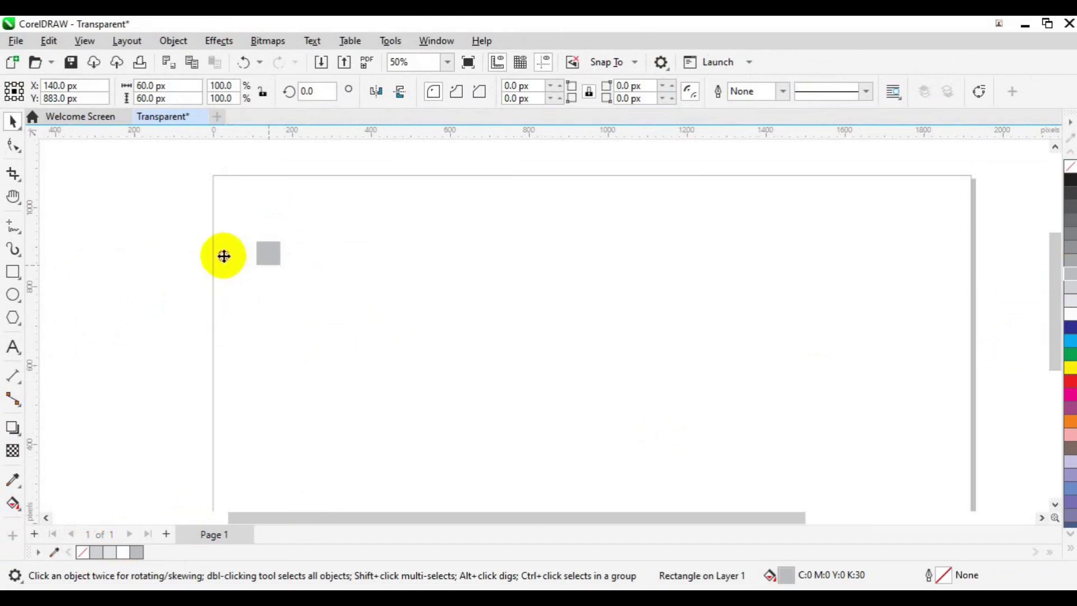
Move the square against the page's left edge and drop a copy right beside it
{"action": "left_click_drag", "start_coordinate": [223, 255], "coordinate": [224, 256]}
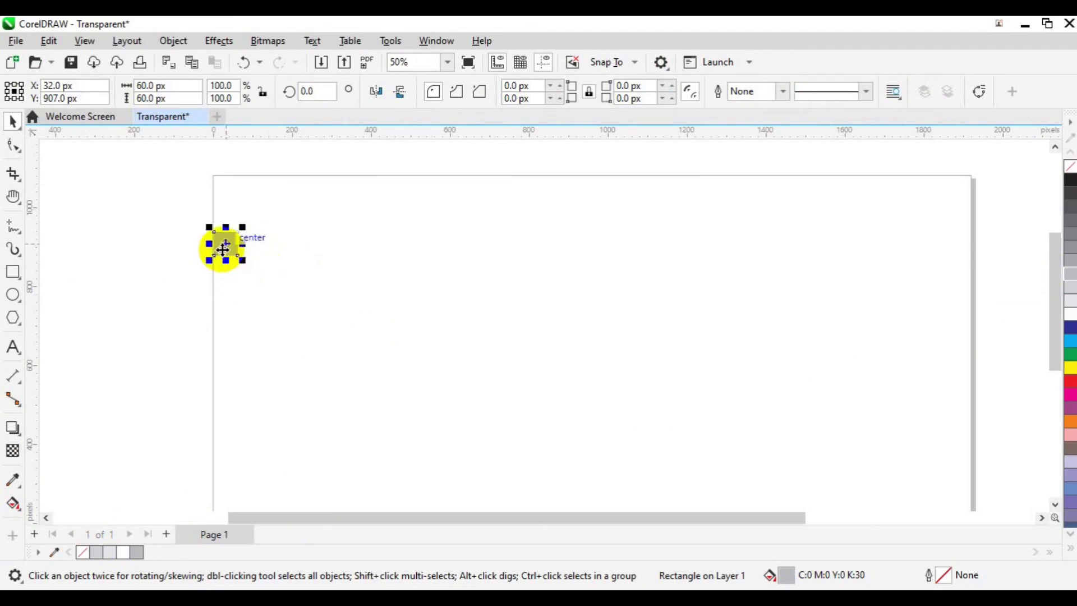
{"action": "left_click_drag", "start_coordinate": [224, 245], "coordinate": [250, 245]}
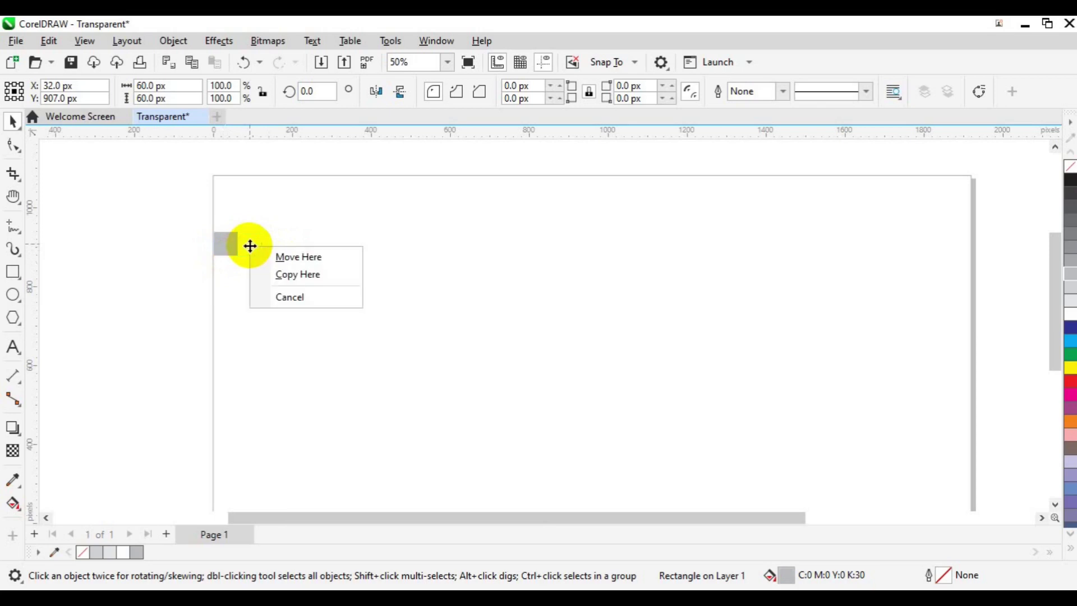
{"action": "left_click", "coordinate": [284, 275]}
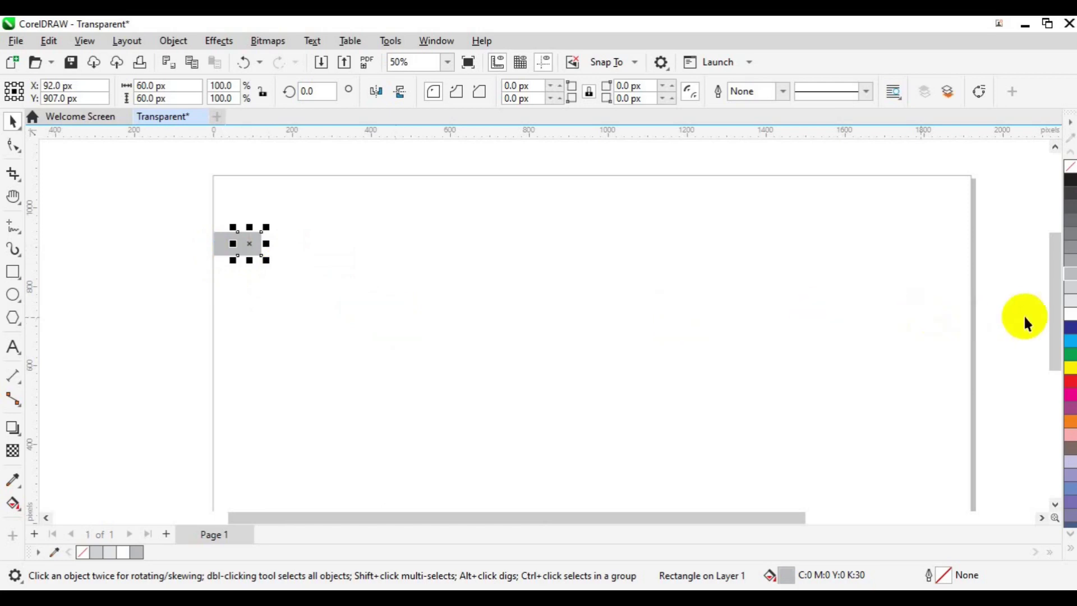
Recolour the copied square to a lighter 10% Black
{"action": "left_click", "coordinate": [1070, 304]}
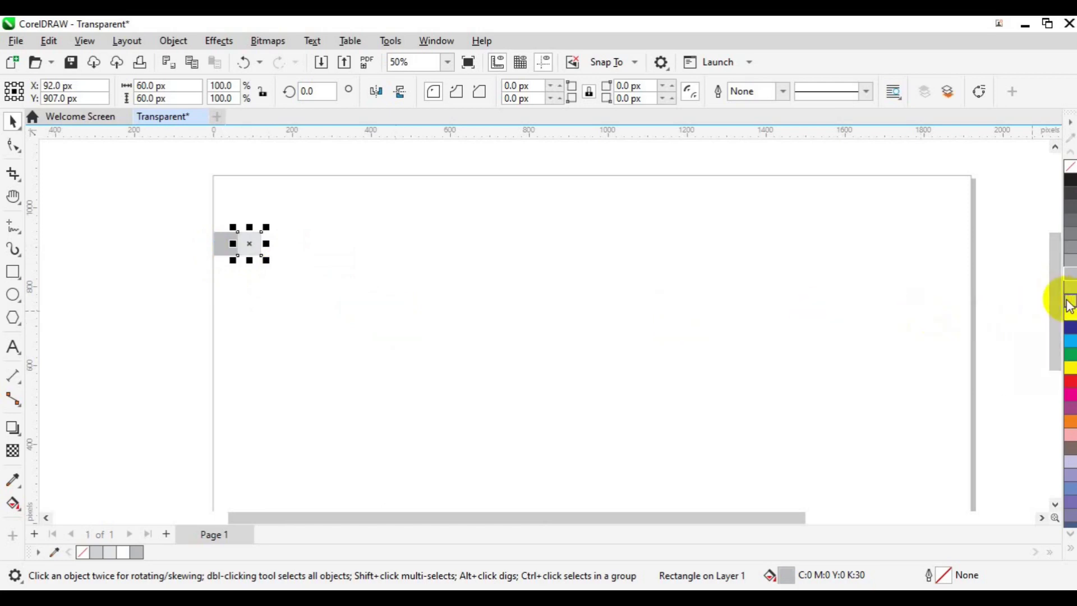
{"action": "left_click", "coordinate": [1069, 303]}
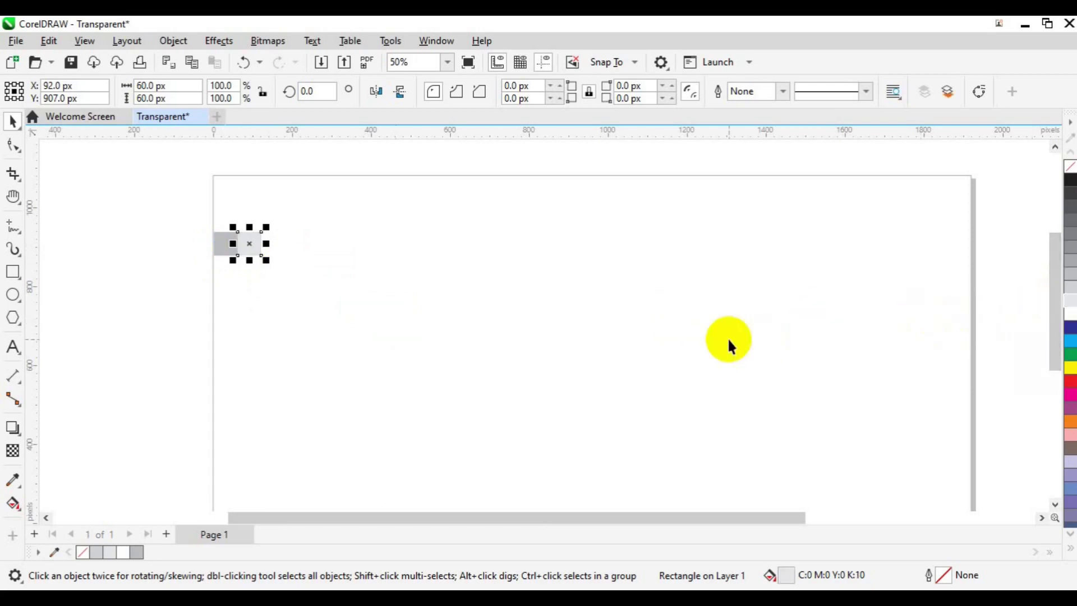
{"action": "left_click", "coordinate": [245, 296]}
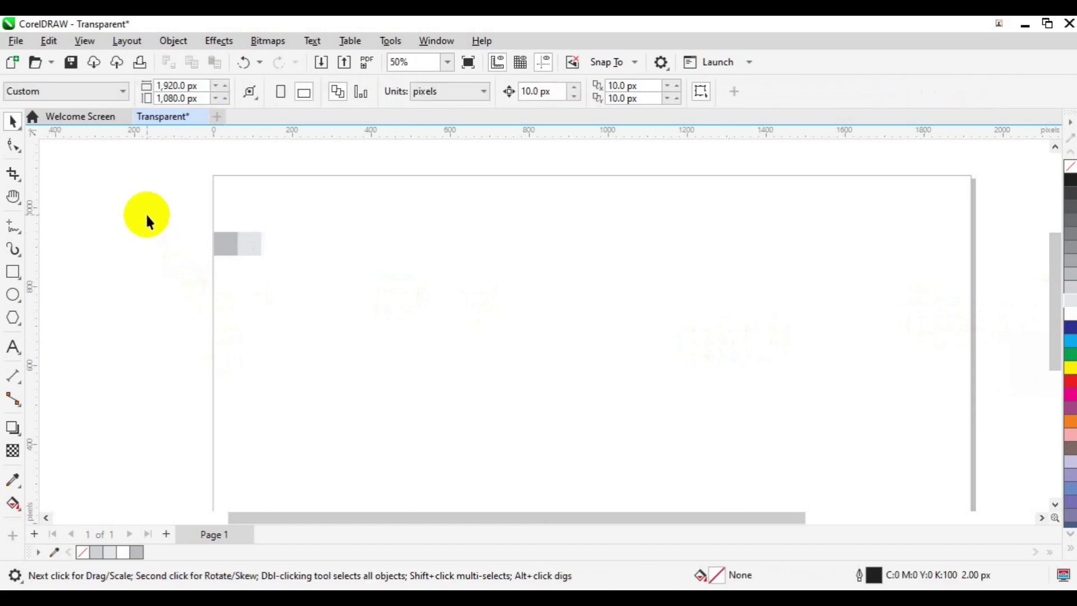
{"action": "left_click", "coordinate": [292, 284]}
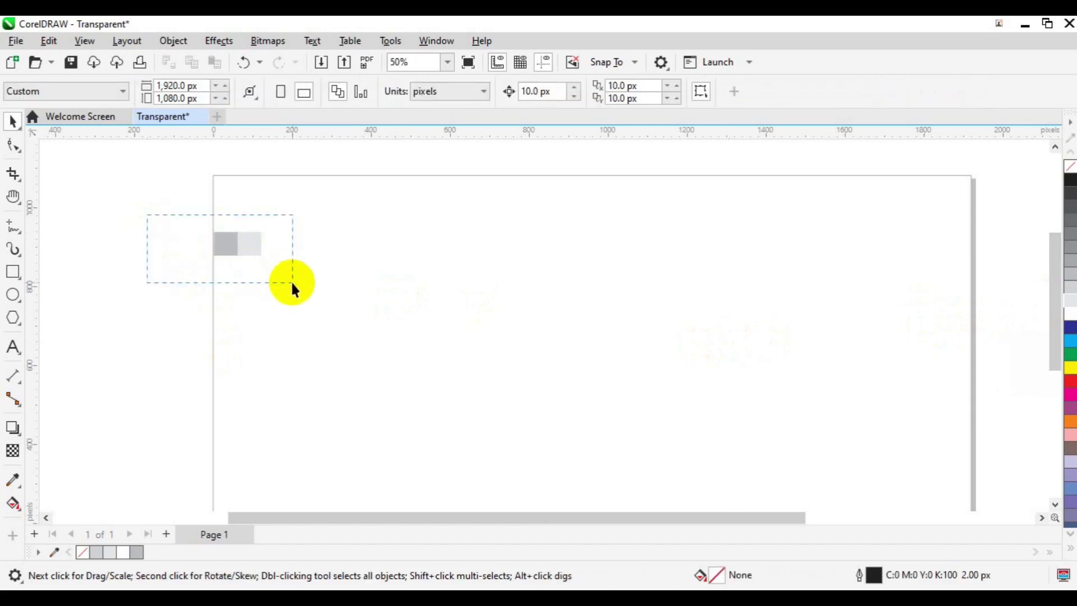
Group the two squares and drop a copy of the pair to their right
{"action": "left_click_drag", "start_coordinate": [149, 216], "coordinate": [292, 284]}
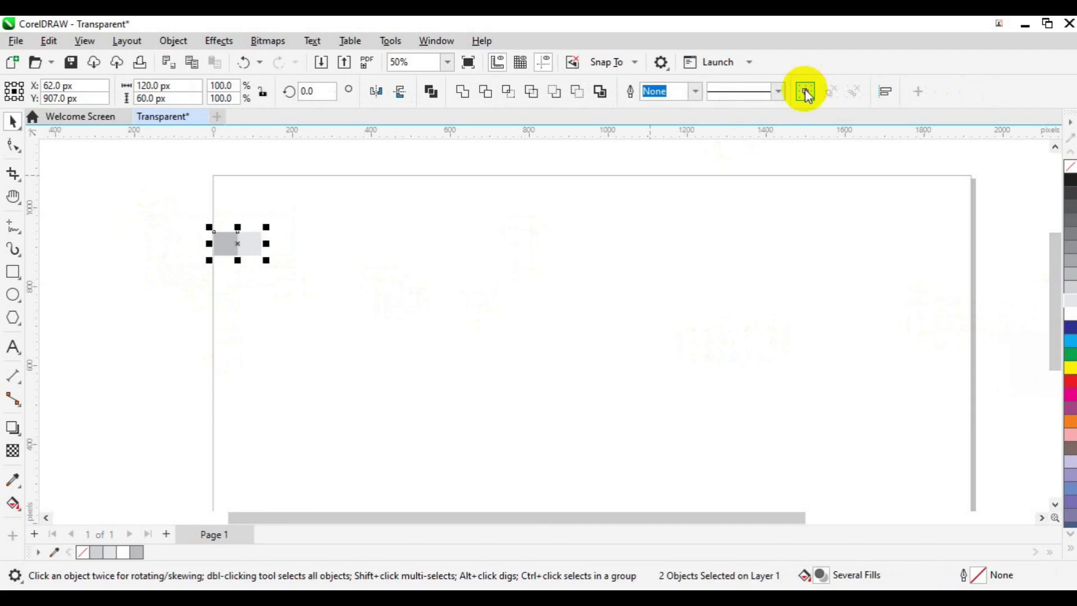
{"action": "left_click", "coordinate": [806, 92]}
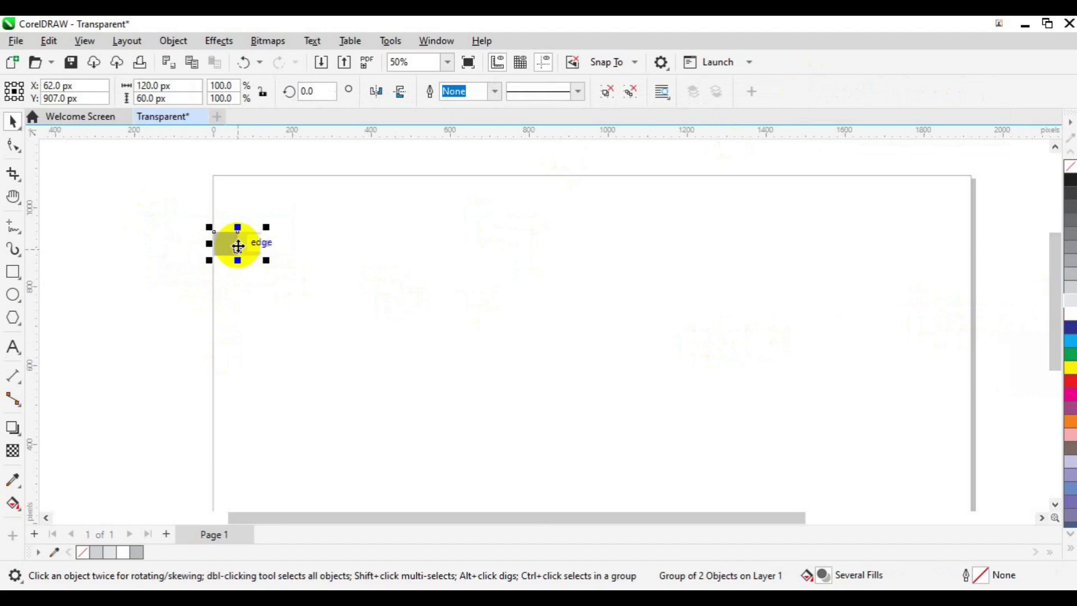
{"action": "left_click_drag", "start_coordinate": [237, 246], "coordinate": [284, 246]}
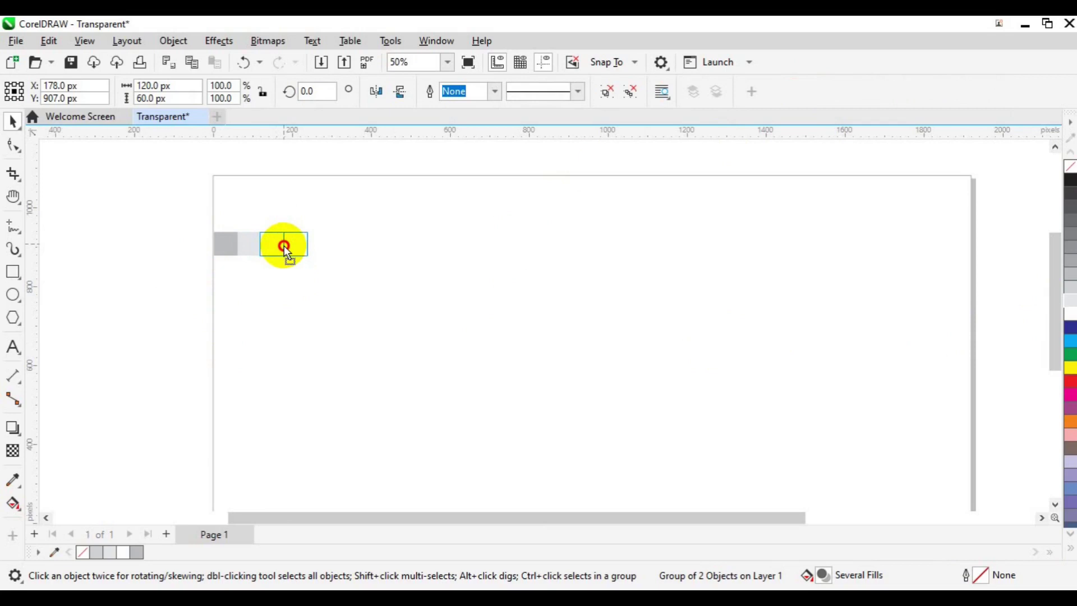
{"action": "left_click_drag", "start_coordinate": [283, 245], "coordinate": [285, 272]}
{"action": "right_click", "coordinate": [286, 274]}
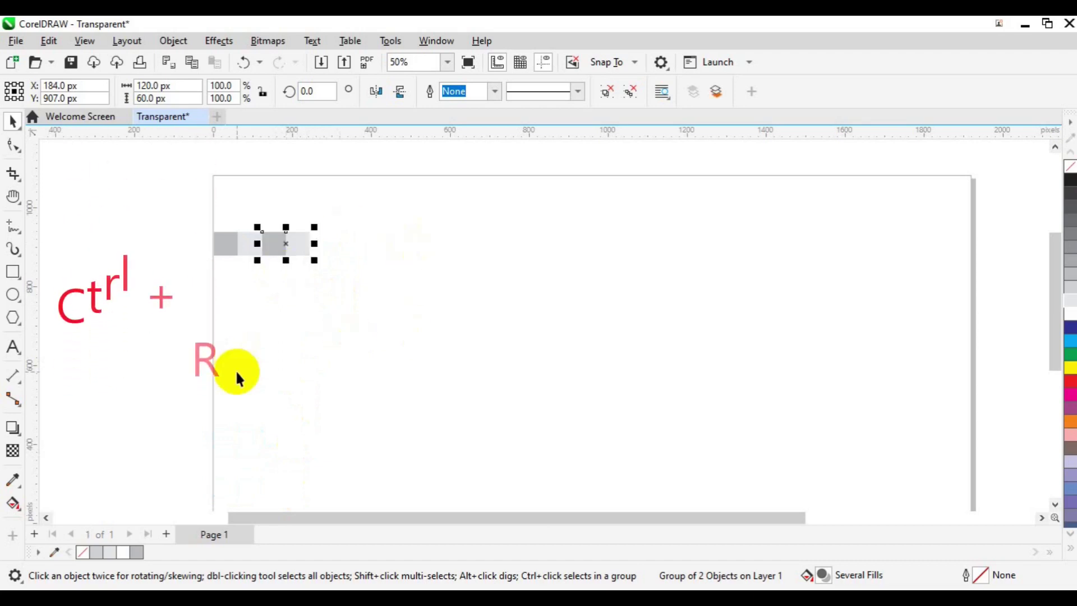
Repeat the copy seven times with Ctrl+R until the strip spans the page width
{"action": "key", "text": "ctrl+r"}
{"action": "key", "text": "ctrl+r"}
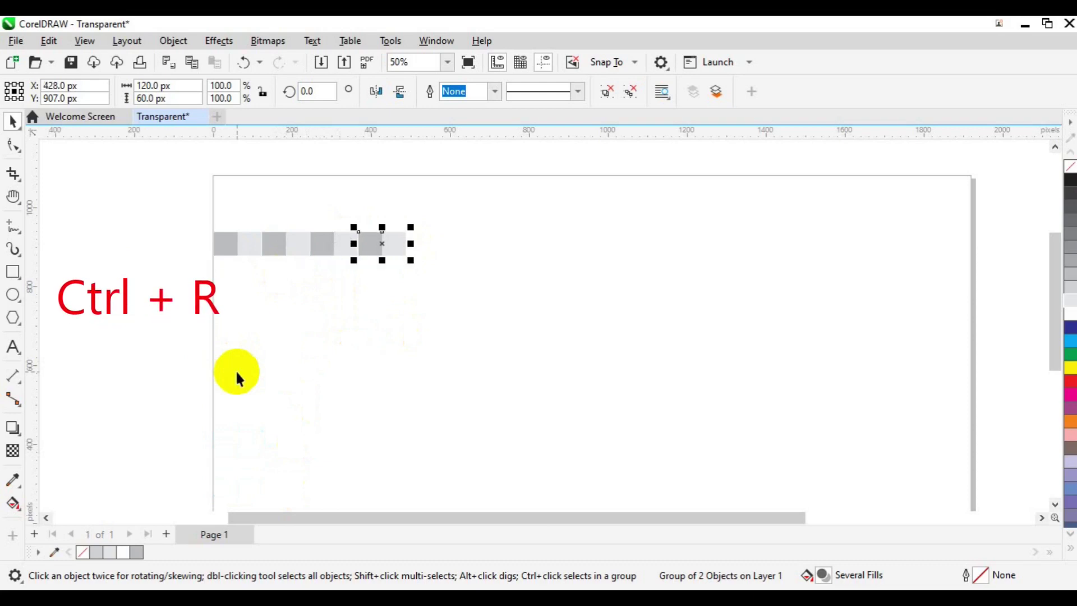
{"action": "key", "text": "ctrl+r"}
{"action": "key", "text": "ctrl+r"}
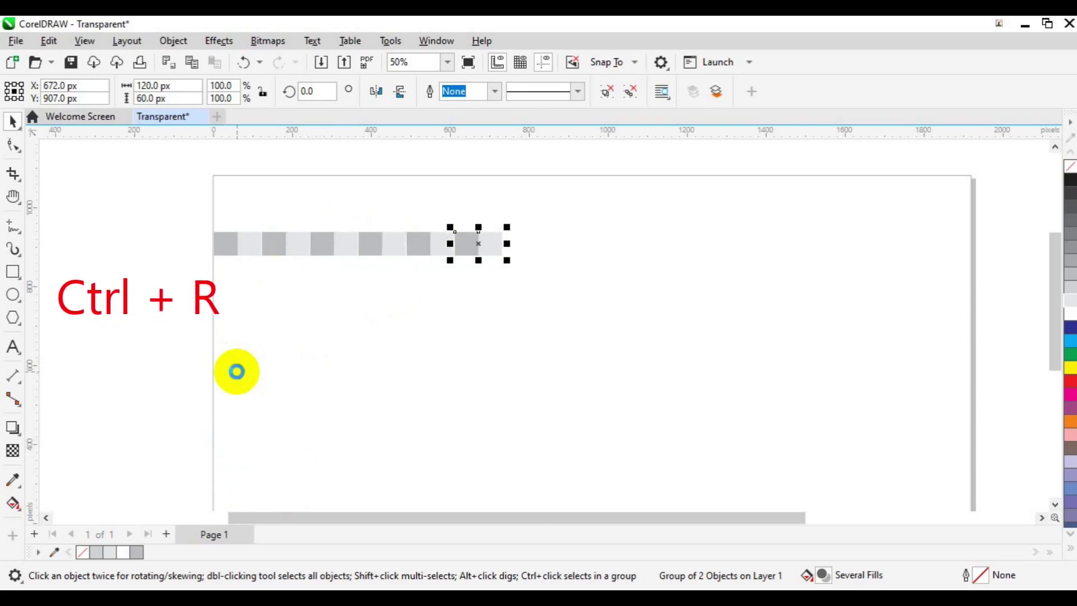
{"action": "key", "text": "ctrl+r"}
{"action": "key", "text": "ctrl+r"}
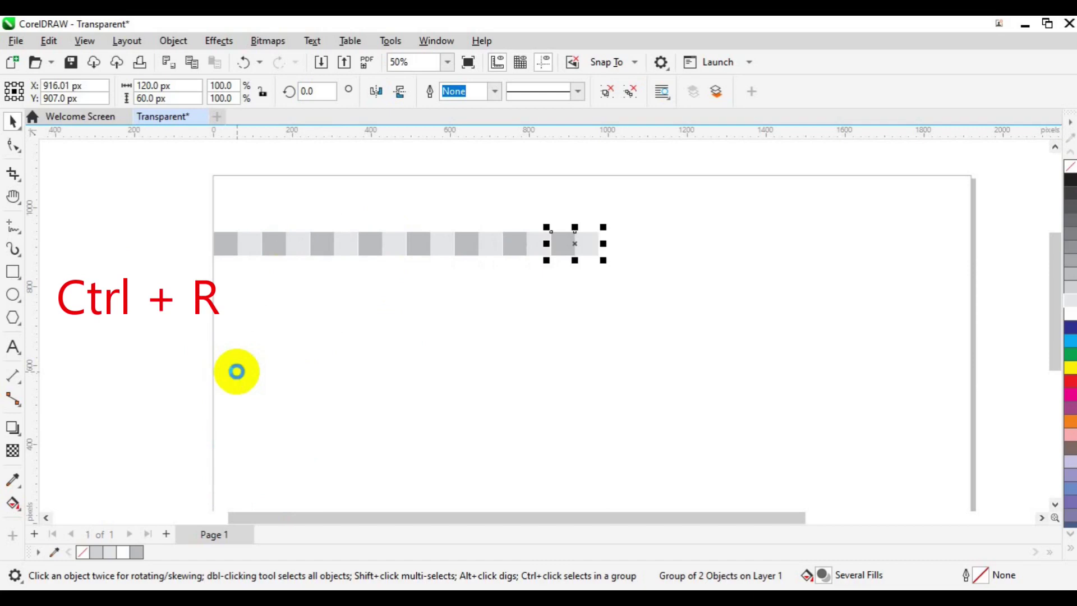
{"action": "key", "text": "ctrl+r"}
{"action": "key", "text": "ctrl+r"}
{"action": "key", "text": "ctrl+r"}
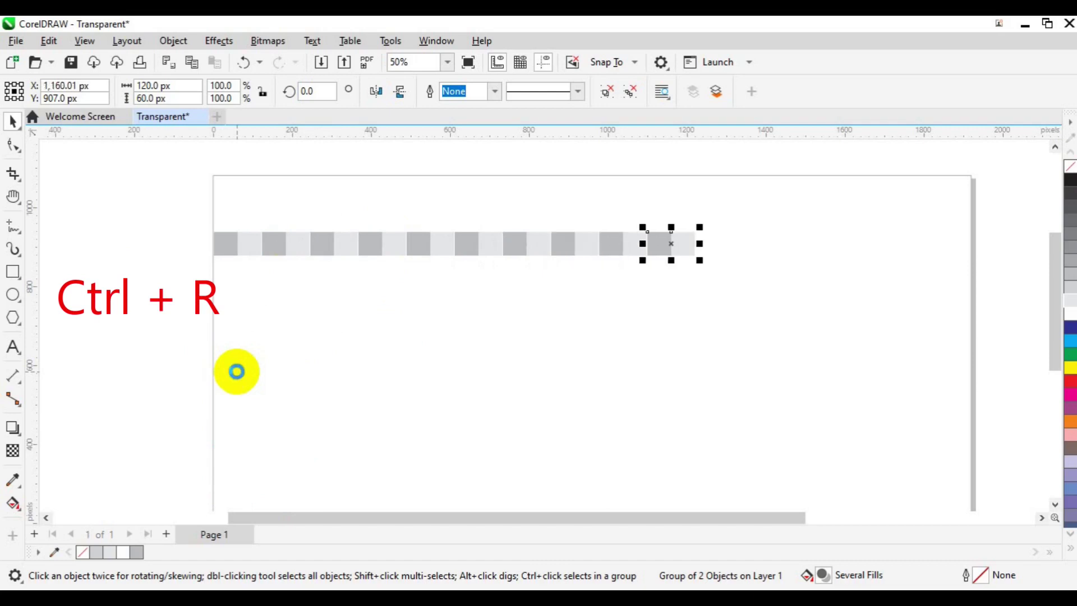
{"action": "key", "text": "ctrl+r"}
{"action": "key", "text": "ctrl+r"}
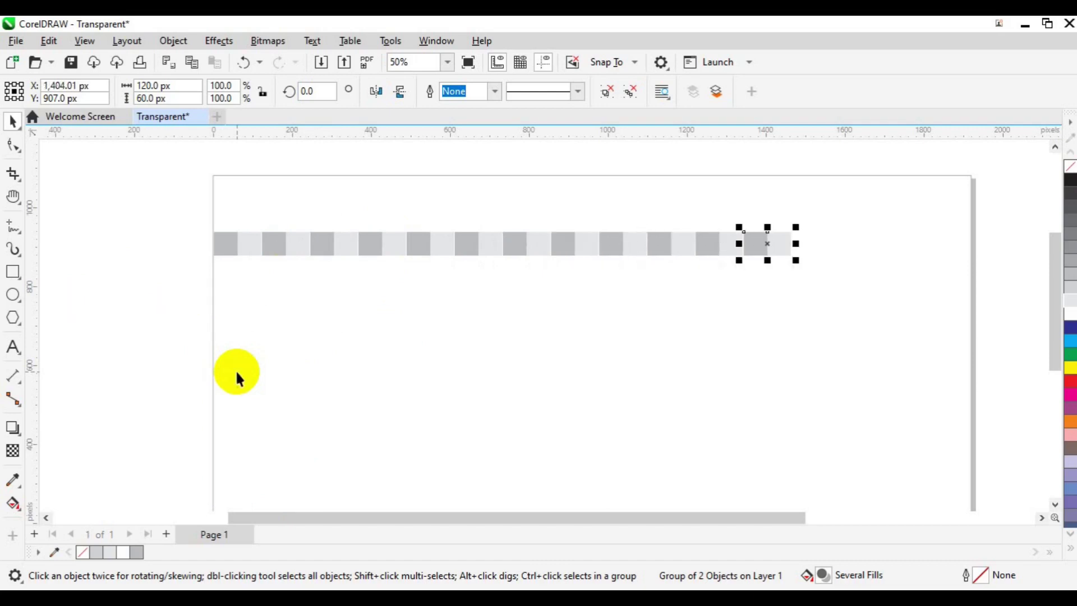
{"action": "key", "text": "ctrl+r"}
{"action": "key", "text": "ctrl+r"}
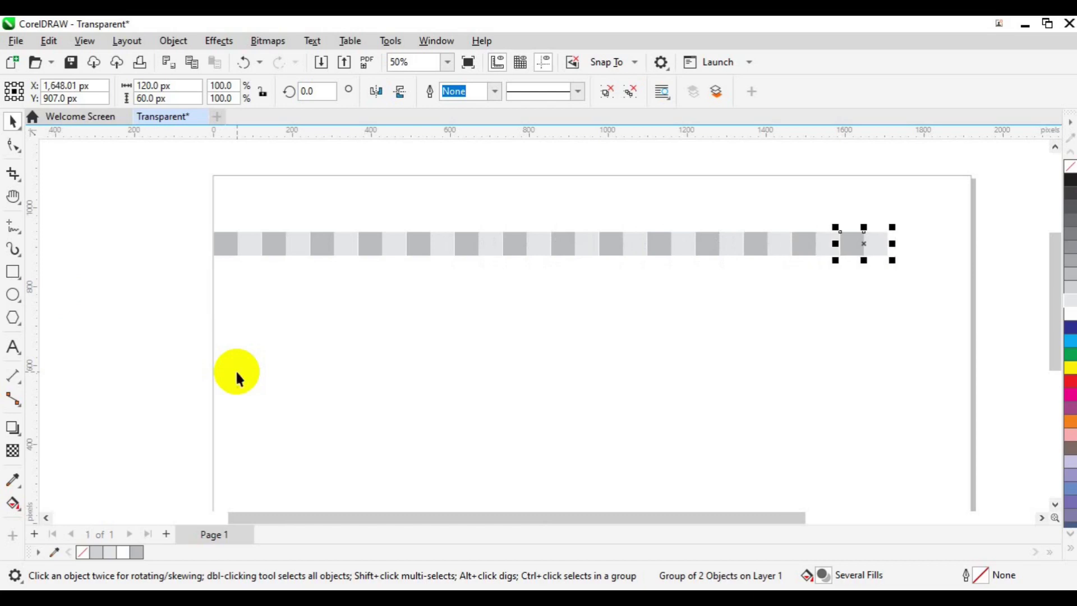
{"action": "key", "text": "ctrl+r"}
{"action": "key", "text": "ctrl+r"}
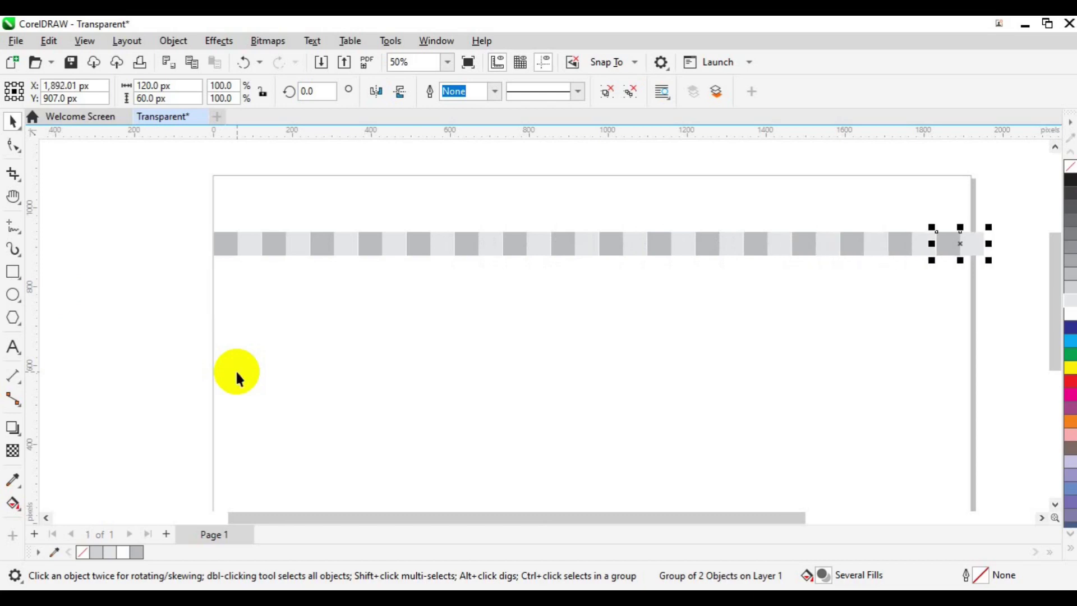
{"action": "left_click", "coordinate": [157, 304]}
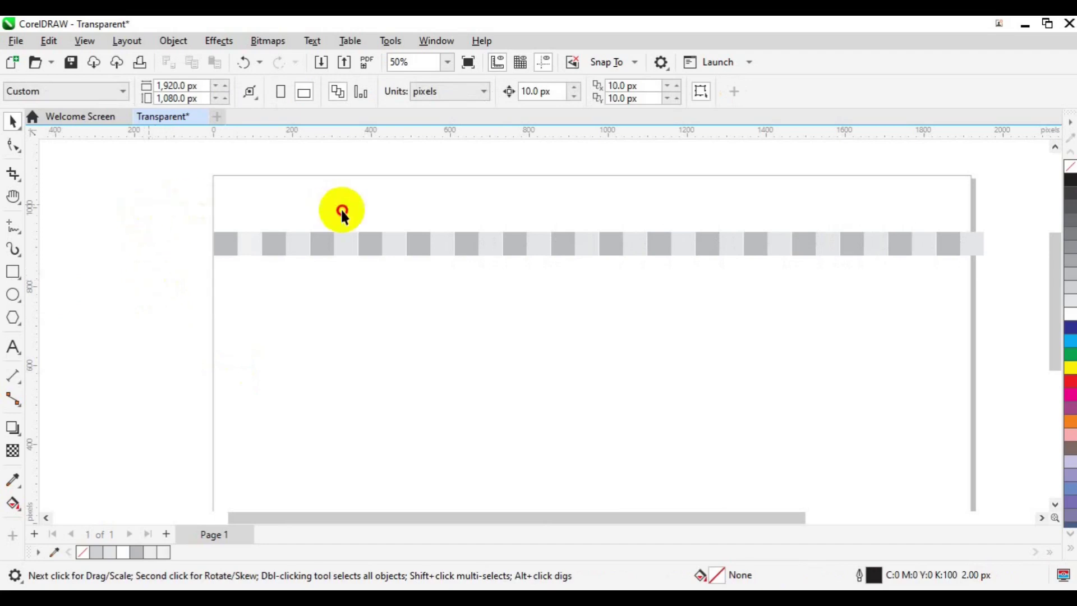
{"action": "left_click_drag", "start_coordinate": [587, 291], "coordinate": [997, 302]}
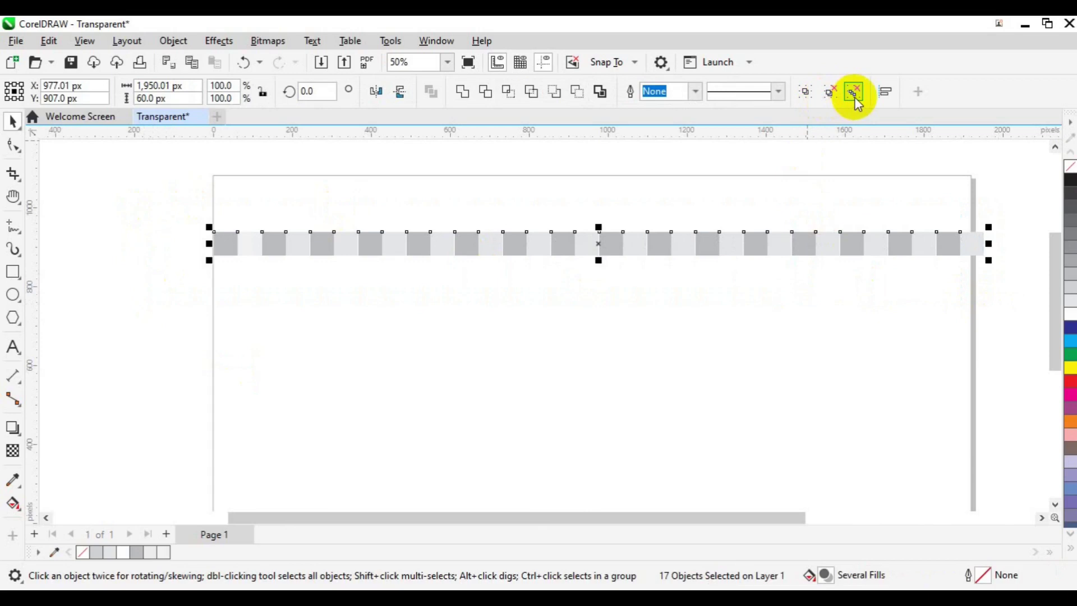
Ungroup the strip into individual squares and select all 14 alternating light squares
{"action": "left_click", "coordinate": [854, 93]}
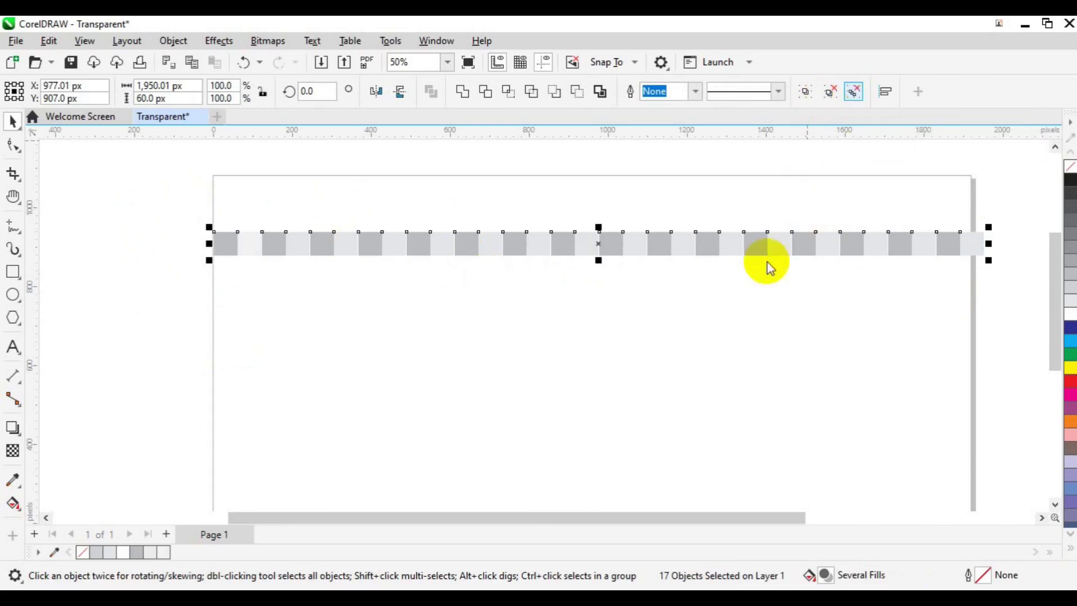
{"action": "left_click", "coordinate": [305, 302]}
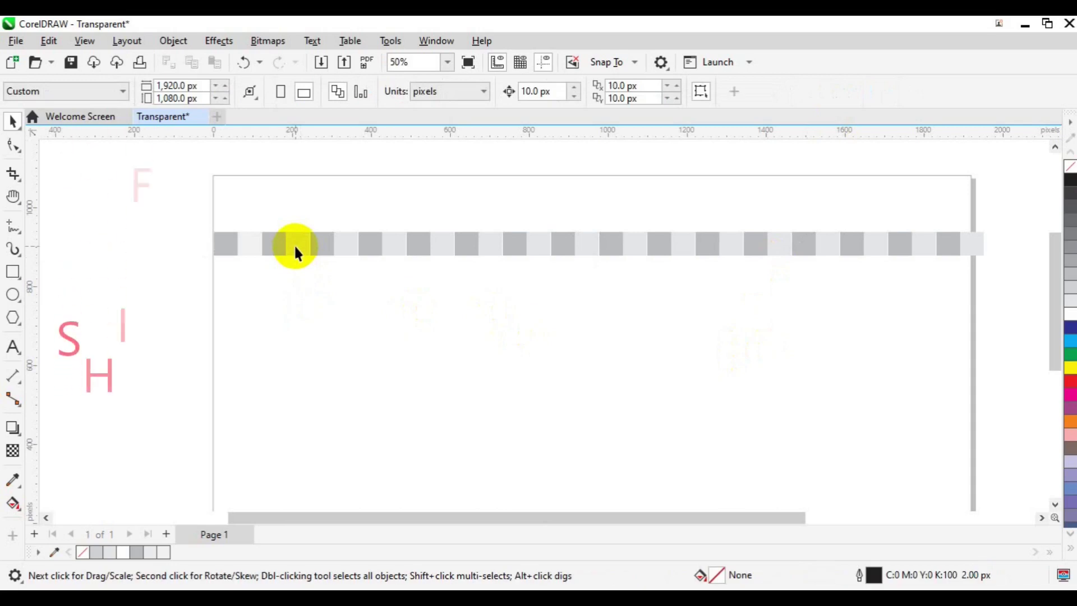
{"action": "left_click", "coordinate": [293, 244], "text": "shift"}
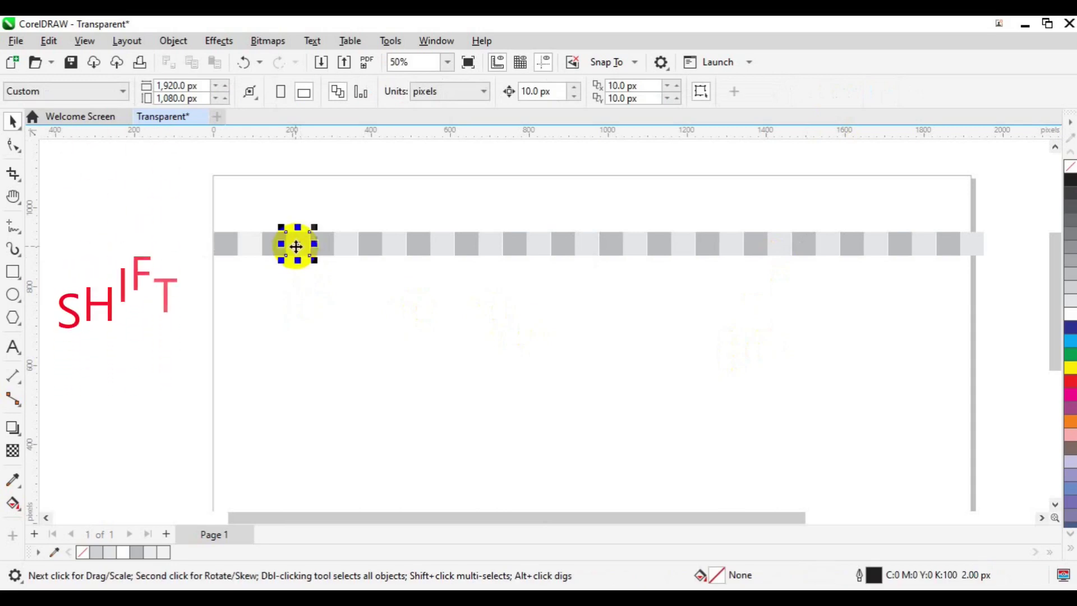
{"action": "left_click", "coordinate": [349, 250], "text": "shift"}
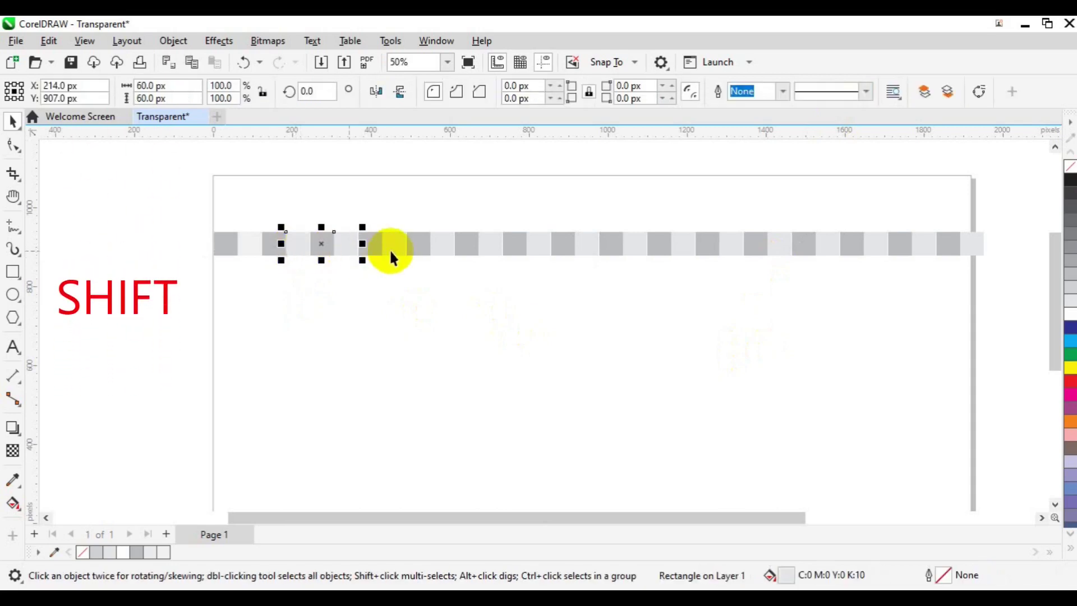
{"action": "left_click", "coordinate": [391, 253], "text": "shift"}
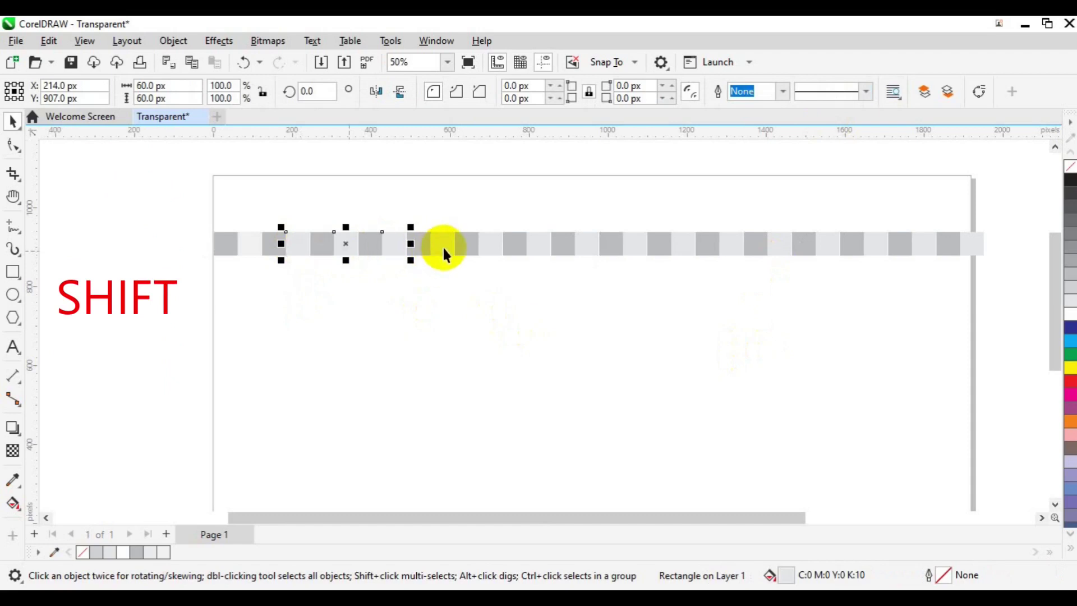
{"action": "left_click", "coordinate": [442, 246], "text": "shift"}
{"action": "left_click", "coordinate": [484, 250], "text": "shift"}
{"action": "left_click", "coordinate": [531, 248], "text": "shift"}
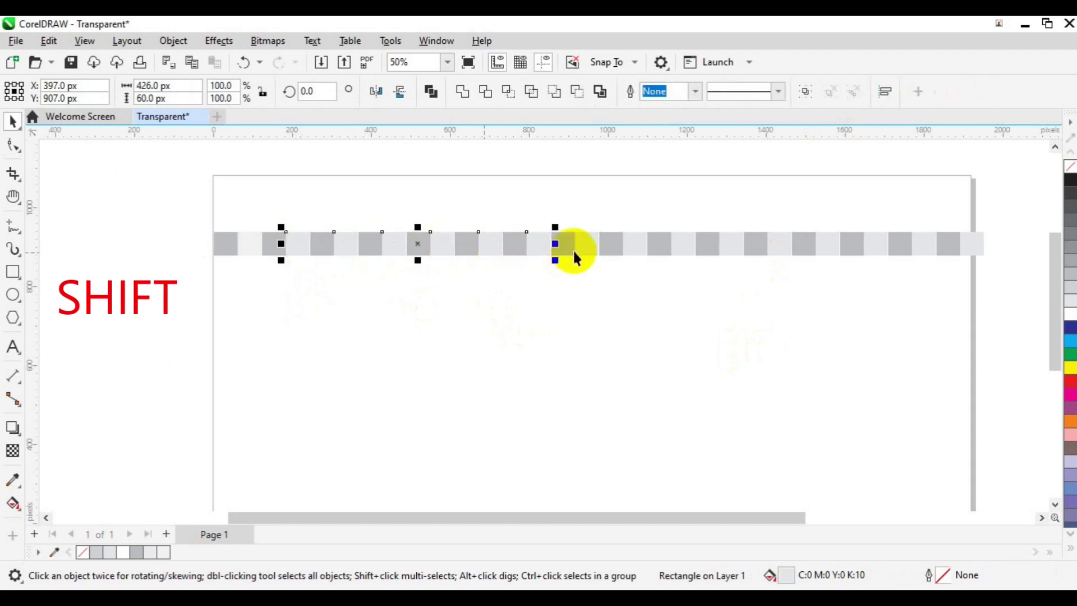
{"action": "left_click", "coordinate": [587, 246], "text": "shift"}
{"action": "left_click", "coordinate": [635, 248], "text": "shift"}
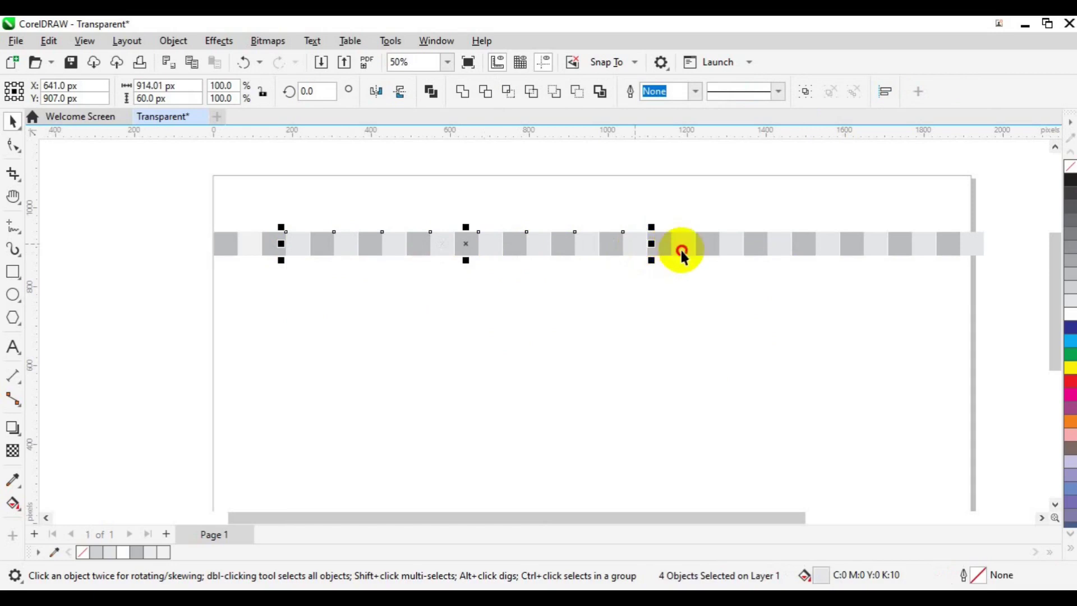
{"action": "left_click", "coordinate": [687, 250], "text": "shift"}
{"action": "left_click", "coordinate": [735, 250], "text": "shift"}
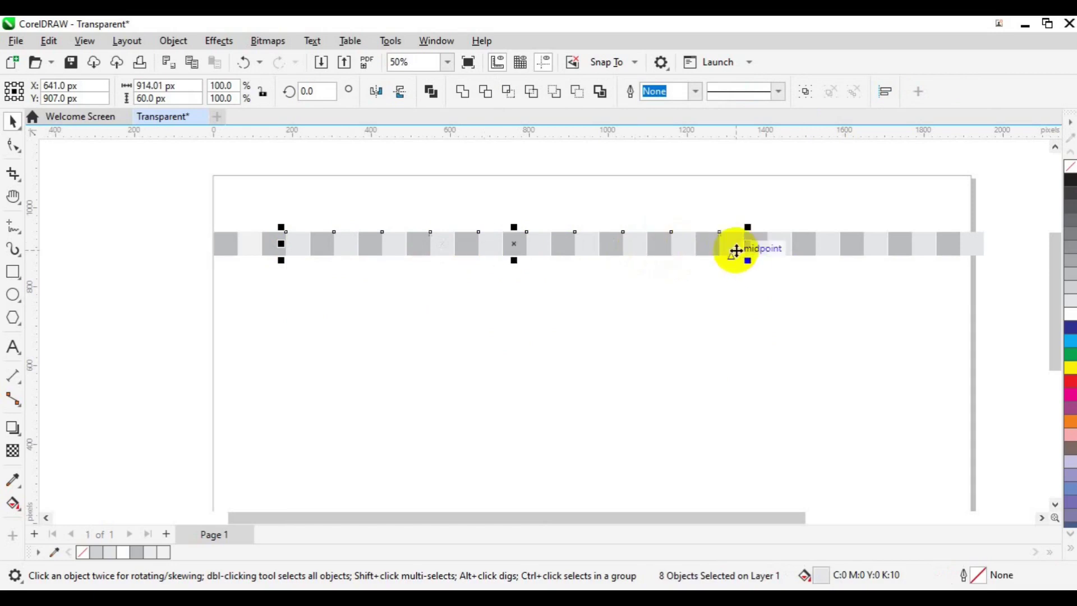
{"action": "left_click", "coordinate": [783, 250], "text": "shift"}
{"action": "left_click", "coordinate": [817, 248], "text": "shift"}
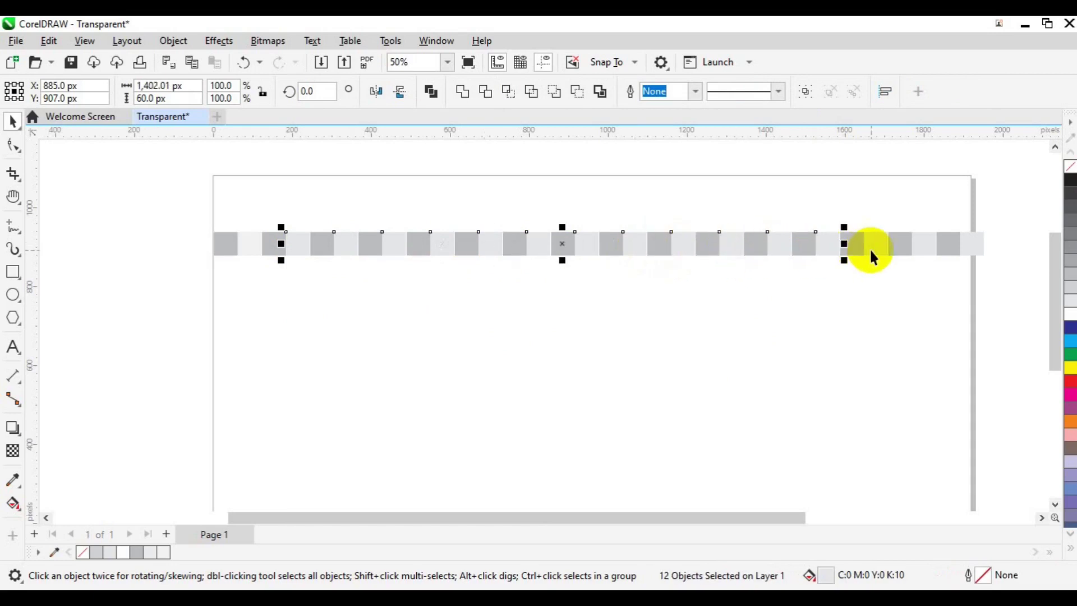
{"action": "left_click", "coordinate": [869, 247], "text": "shift"}
{"action": "left_click", "coordinate": [928, 246], "text": "shift"}
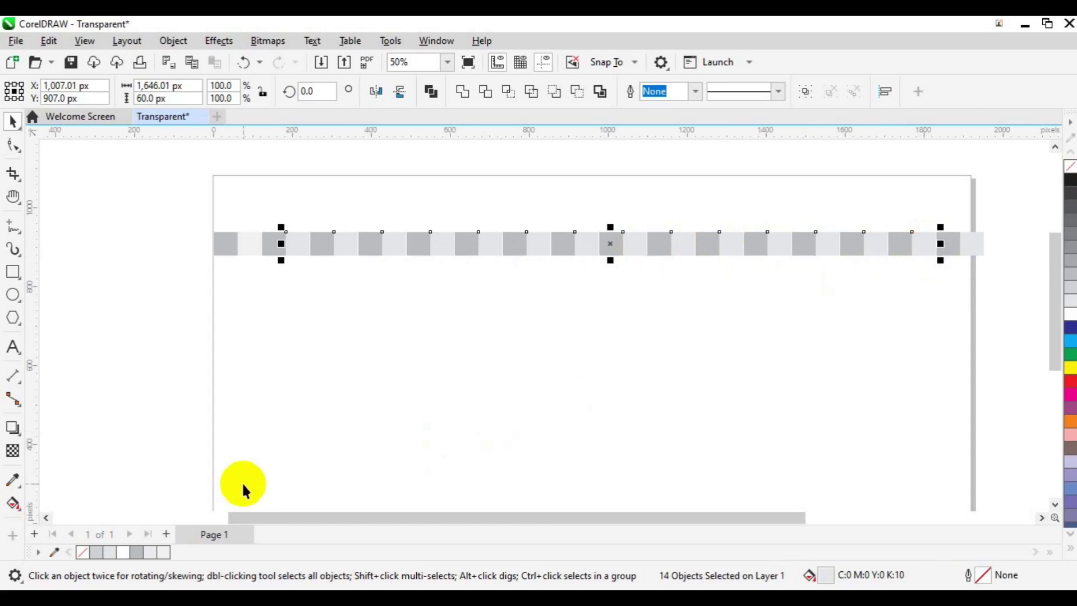
Make the 14 light squares paler, group them, and drag the group down a row
{"action": "left_click", "coordinate": [163, 554]}
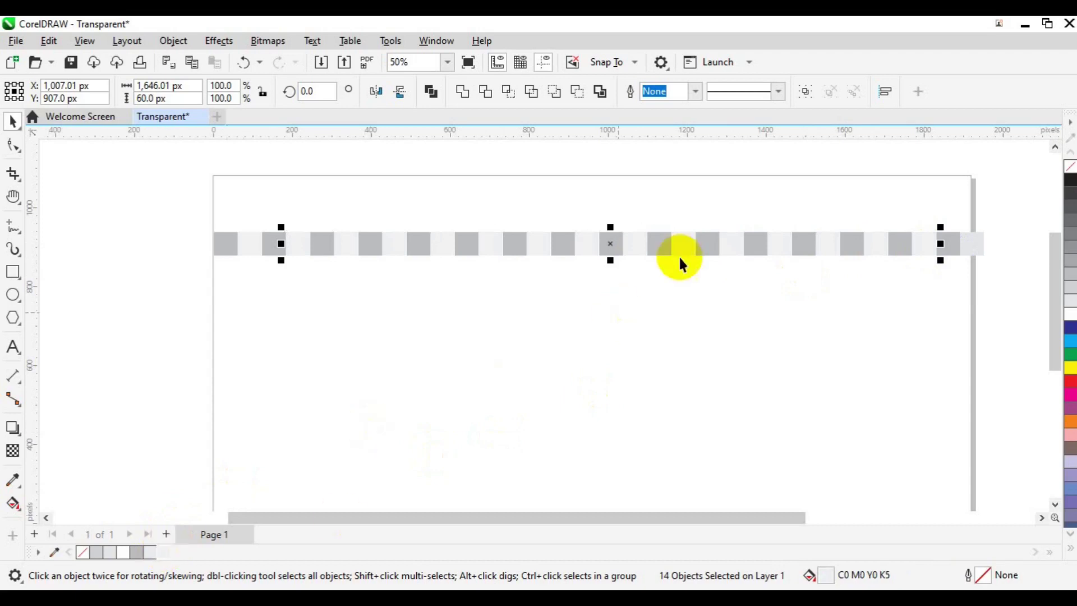
{"action": "left_click", "coordinate": [803, 93]}
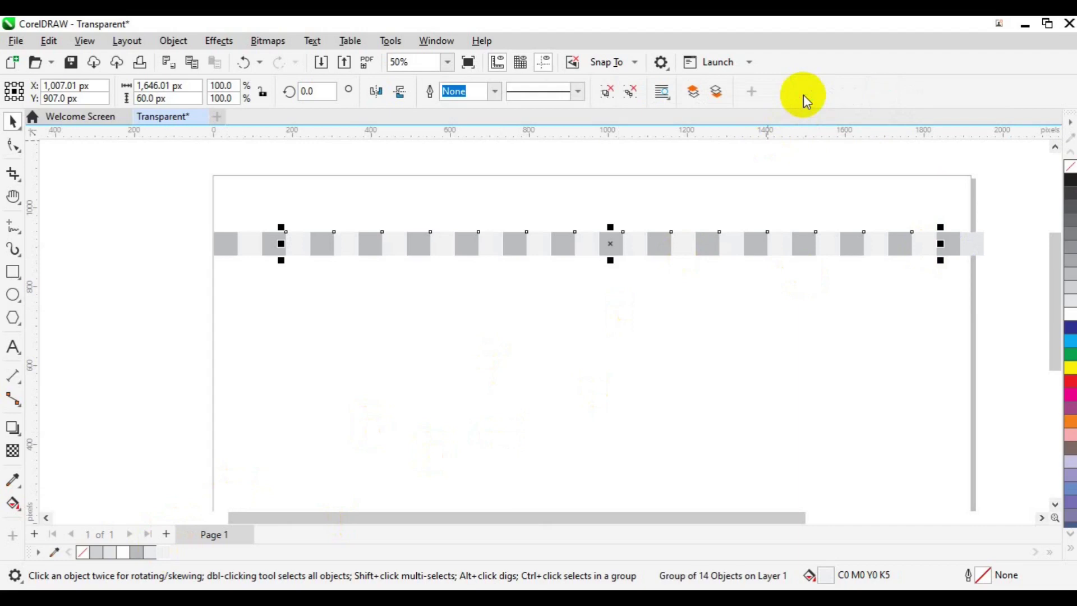
{"action": "left_click_drag", "start_coordinate": [618, 242], "coordinate": [611, 242]}
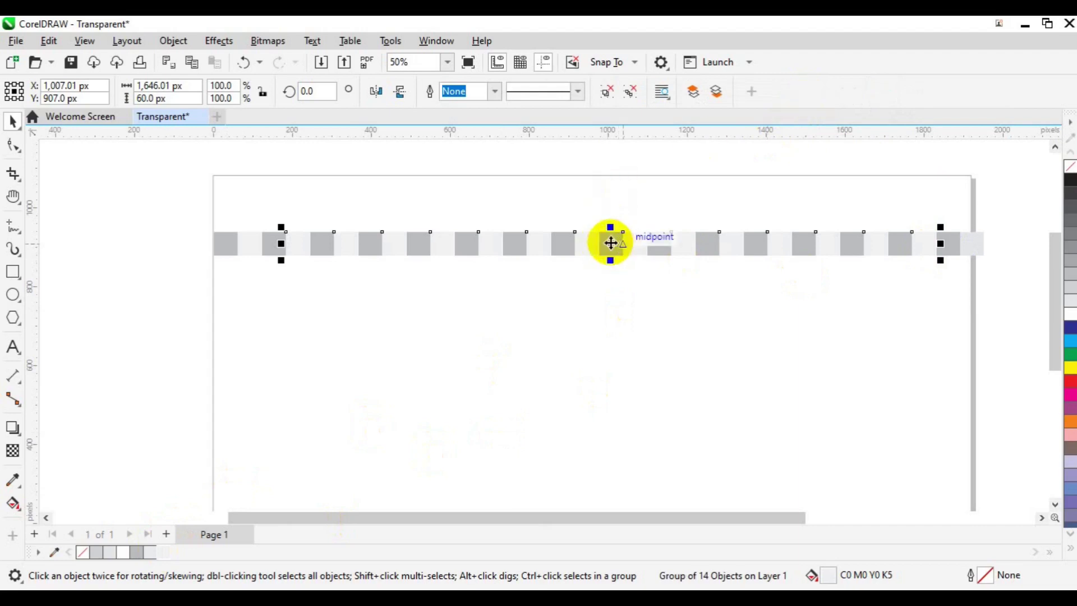
{"action": "left_click", "coordinate": [610, 243], "text": "ctrl"}
{"action": "left_click_drag", "start_coordinate": [610, 242], "coordinate": [611, 253]}
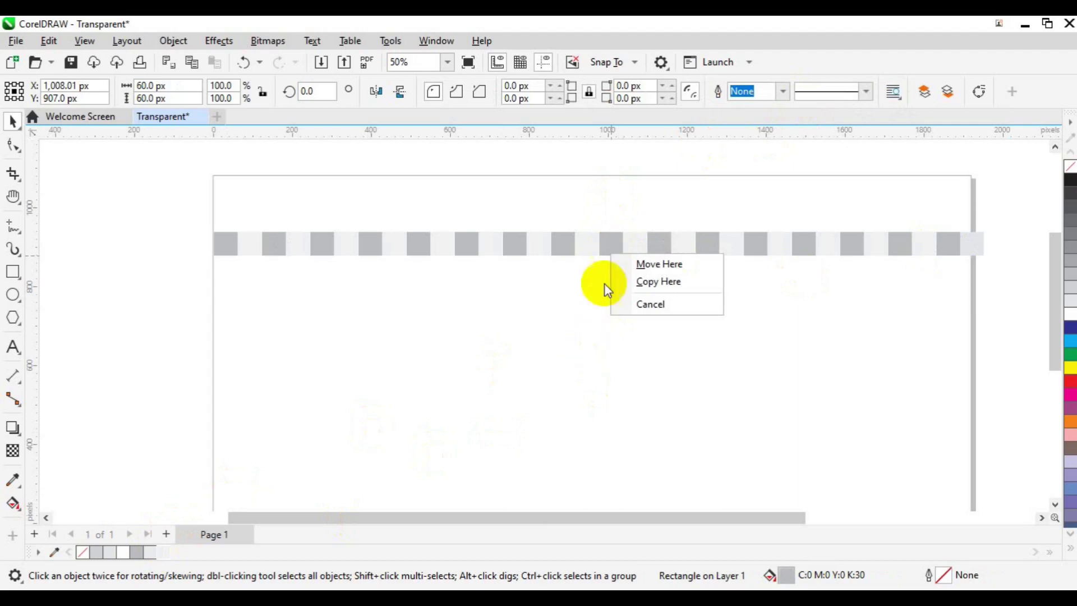
{"action": "key", "text": "Escape"}
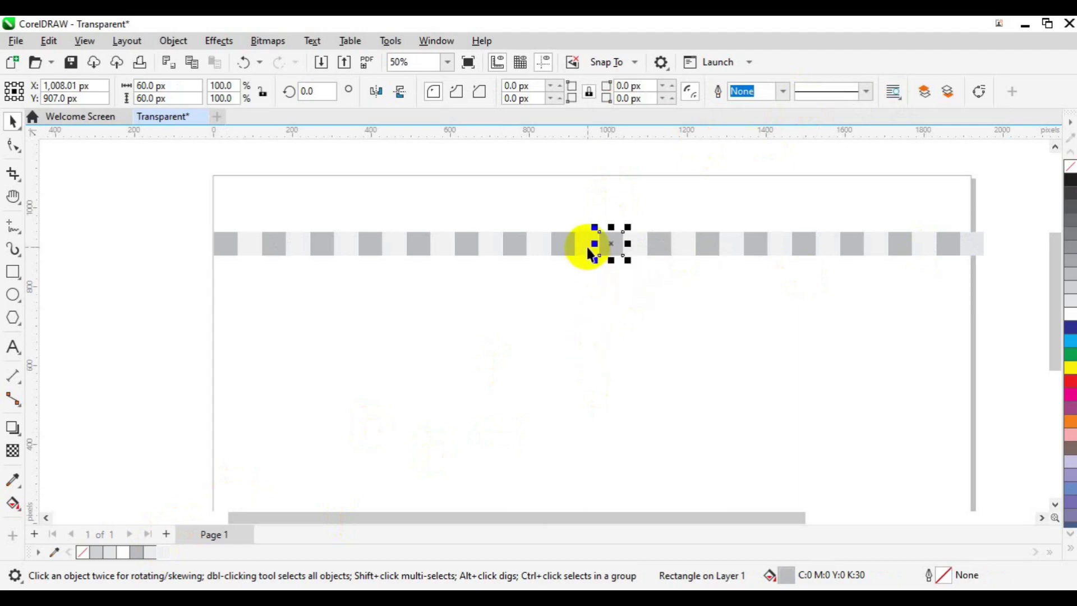
{"action": "left_click", "coordinate": [589, 250]}
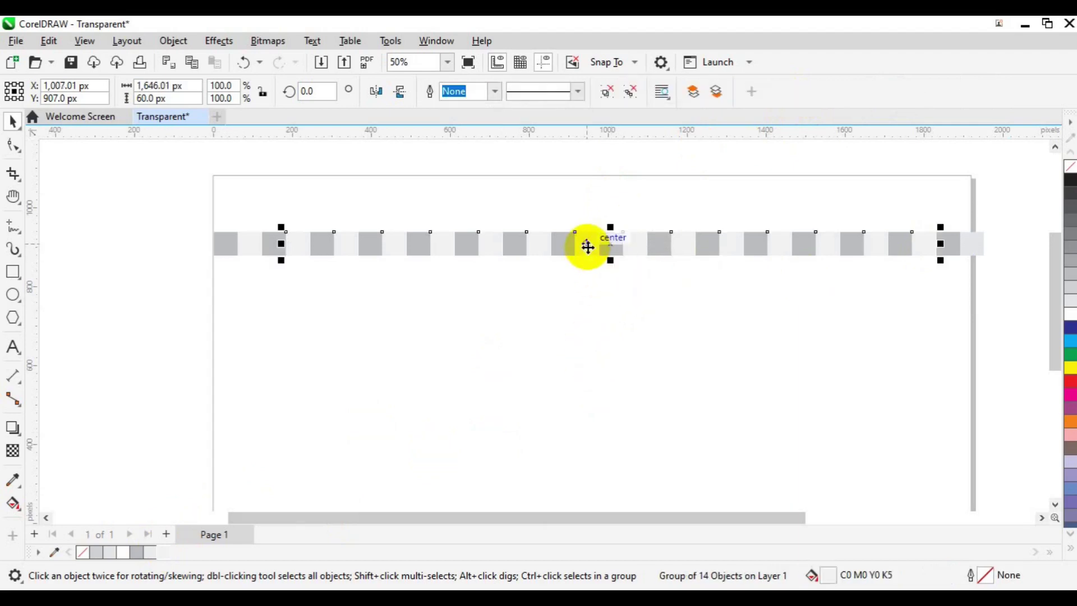
{"action": "left_click_drag", "start_coordinate": [587, 246], "coordinate": [587, 267]}
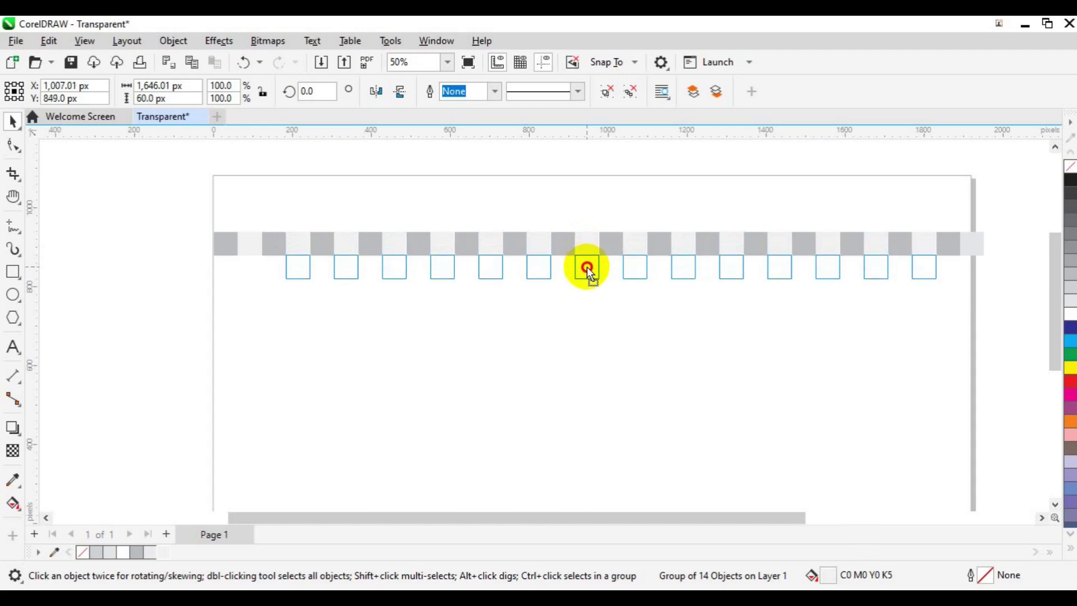
Drop the pale squares one row below and delete the three stray end squares
{"action": "left_click_drag", "start_coordinate": [586, 267], "coordinate": [587, 267]}
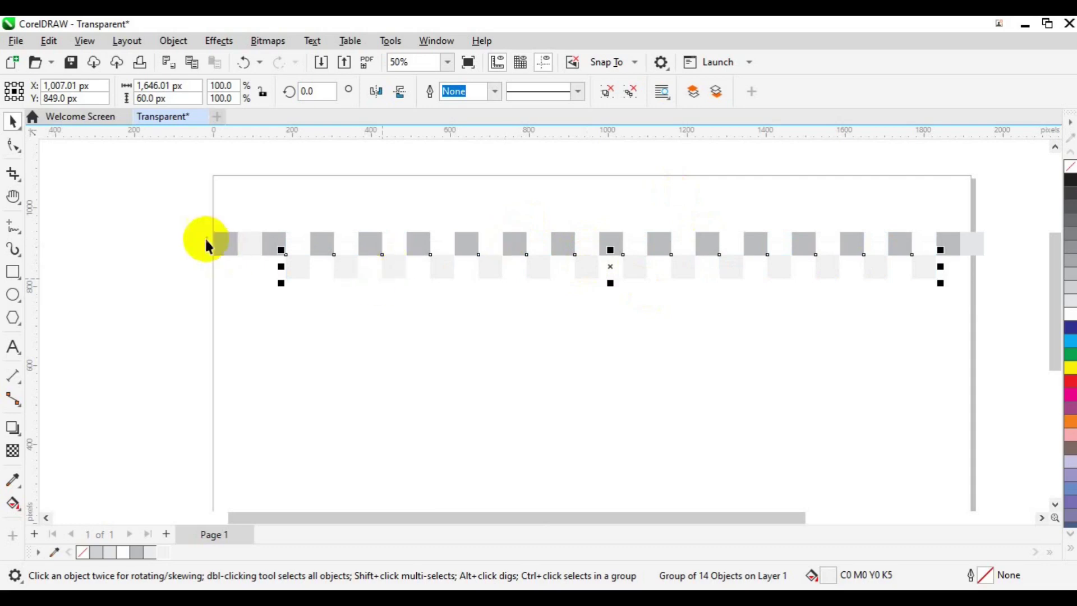
{"action": "left_click", "coordinate": [976, 247]}
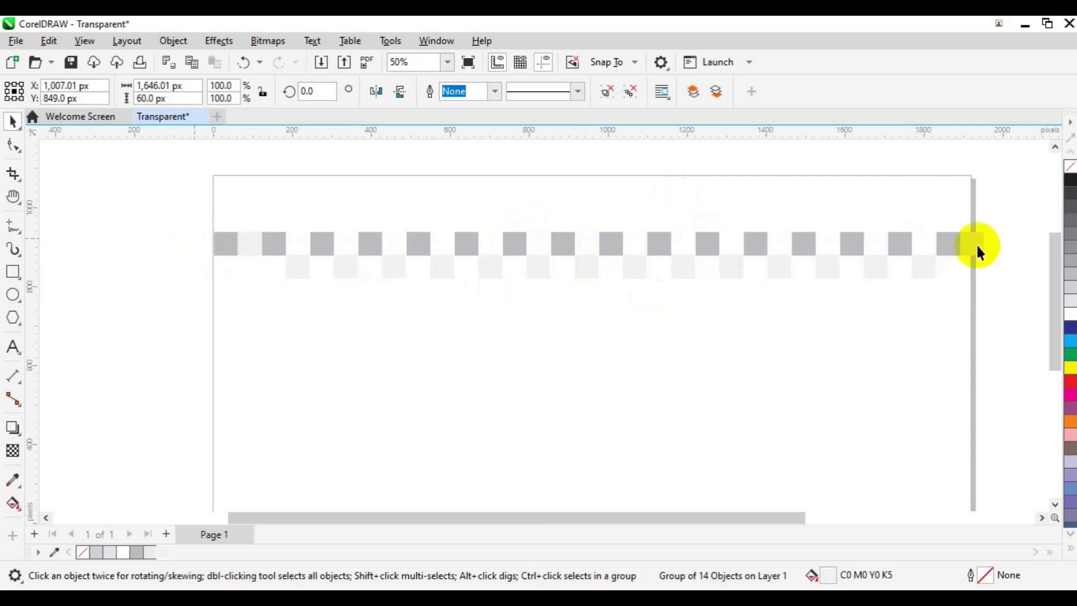
{"action": "left_click", "coordinate": [976, 243]}
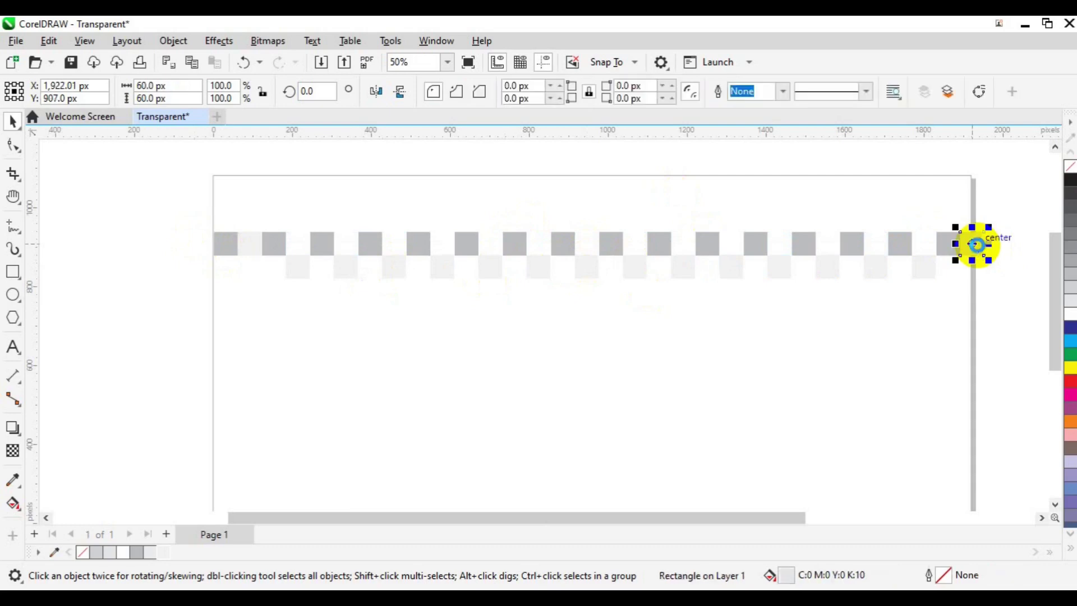
{"action": "key", "text": "Delete"}
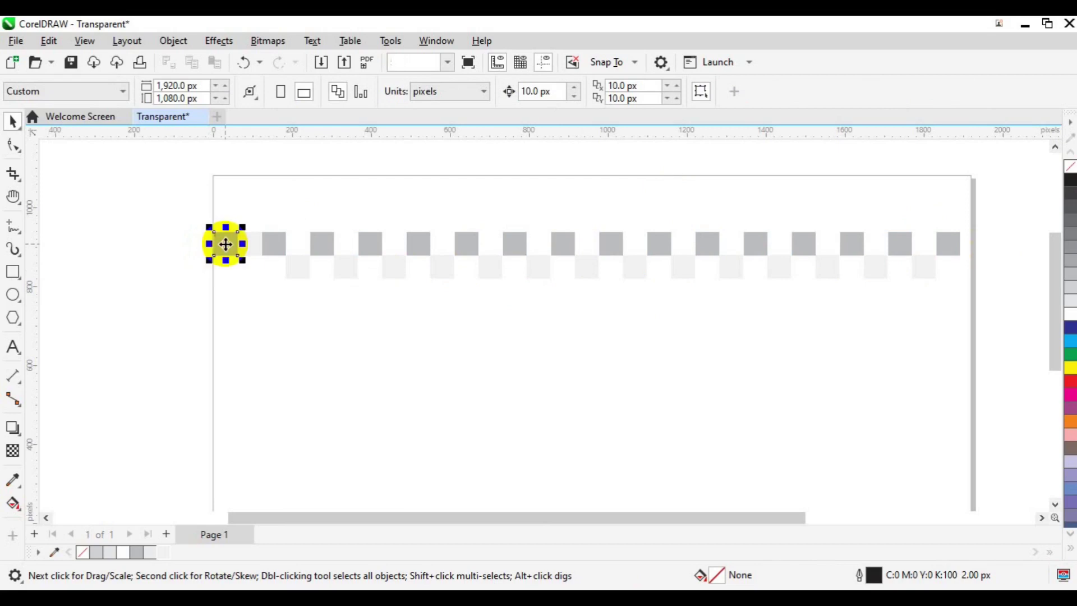
{"action": "left_click", "coordinate": [223, 243]}
{"action": "key", "text": "Delete"}
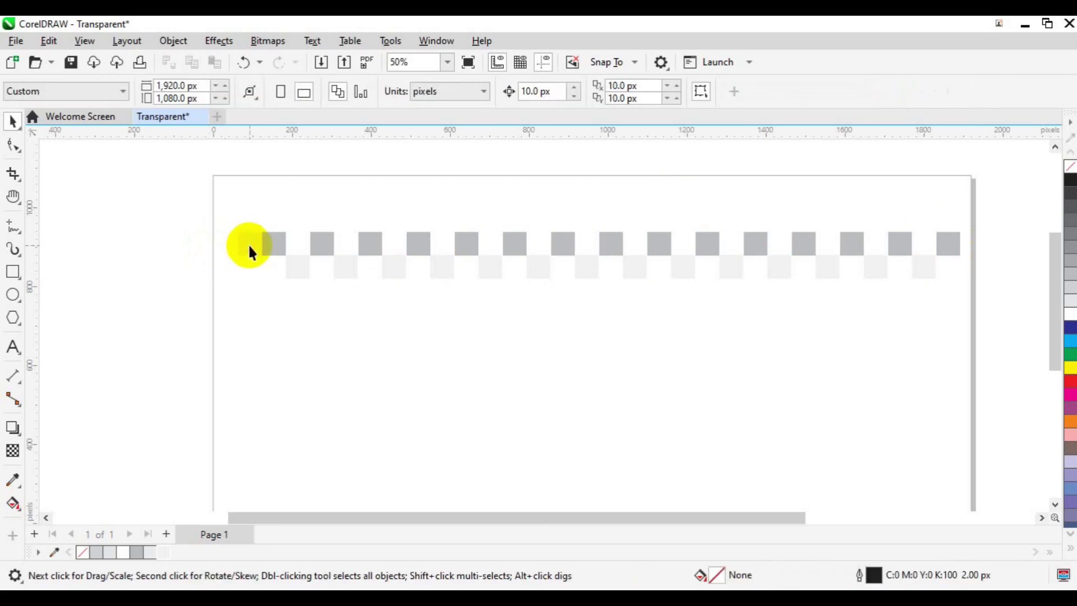
{"action": "left_click", "coordinate": [248, 246]}
{"action": "key", "text": "Delete"}
Save the file as Transparent.cdr and select both checker rows
{"action": "key", "text": "ctrl+s"}
{"action": "key", "text": "ctrl+z"}
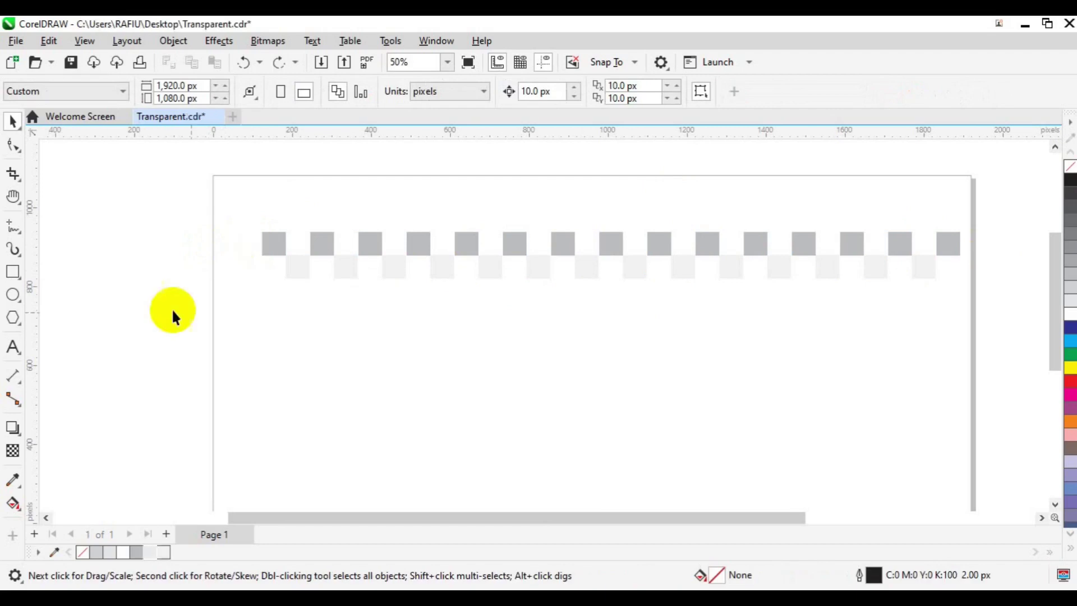
{"action": "left_click_drag", "start_coordinate": [162, 222], "coordinate": [973, 298]}
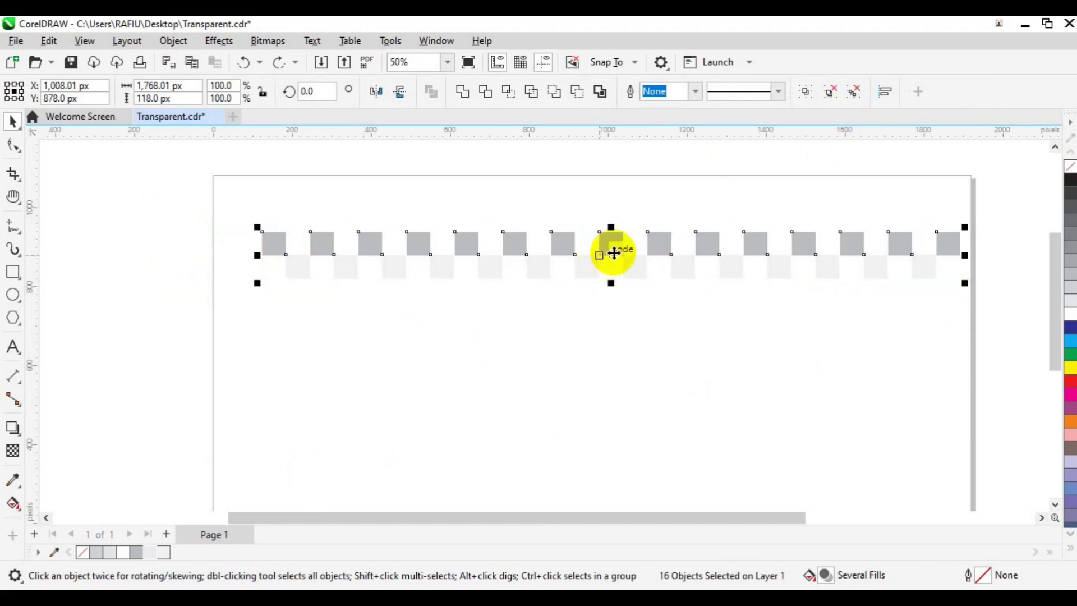
Copy the two-row band below itself, then repeat it three times with Ctrl+R down the page
{"action": "left_click_drag", "start_coordinate": [614, 253], "coordinate": [614, 303]}
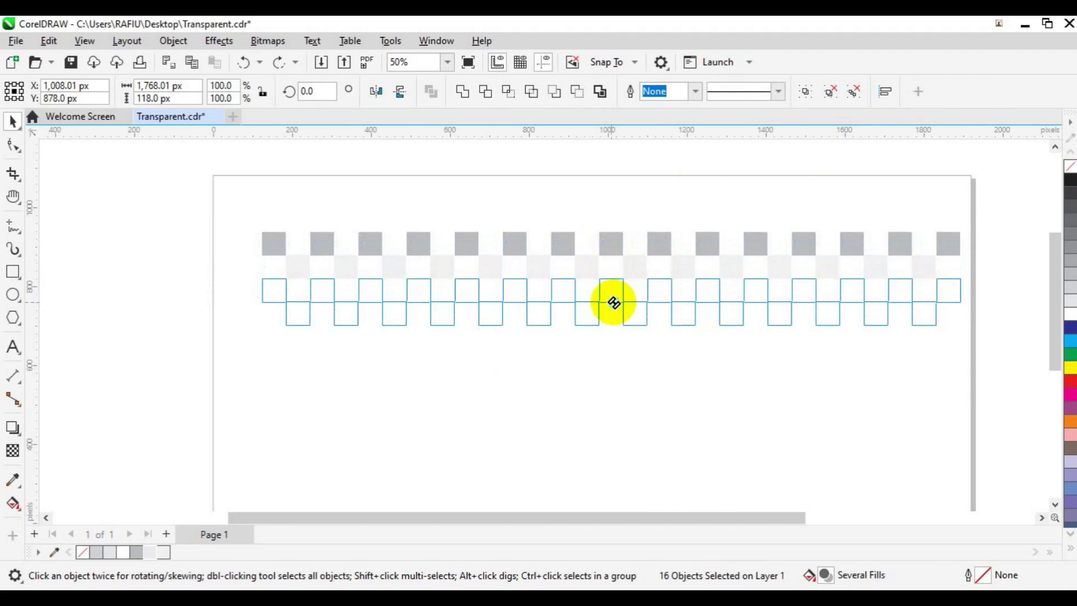
{"action": "left_click_drag", "start_coordinate": [614, 302], "coordinate": [613, 302]}
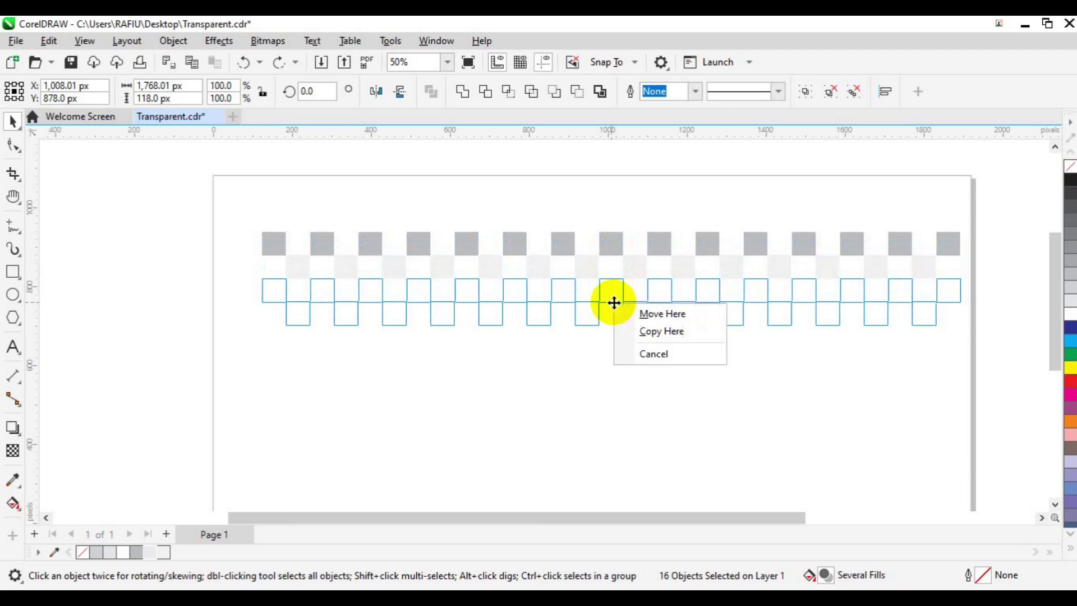
{"action": "left_click", "coordinate": [645, 337]}
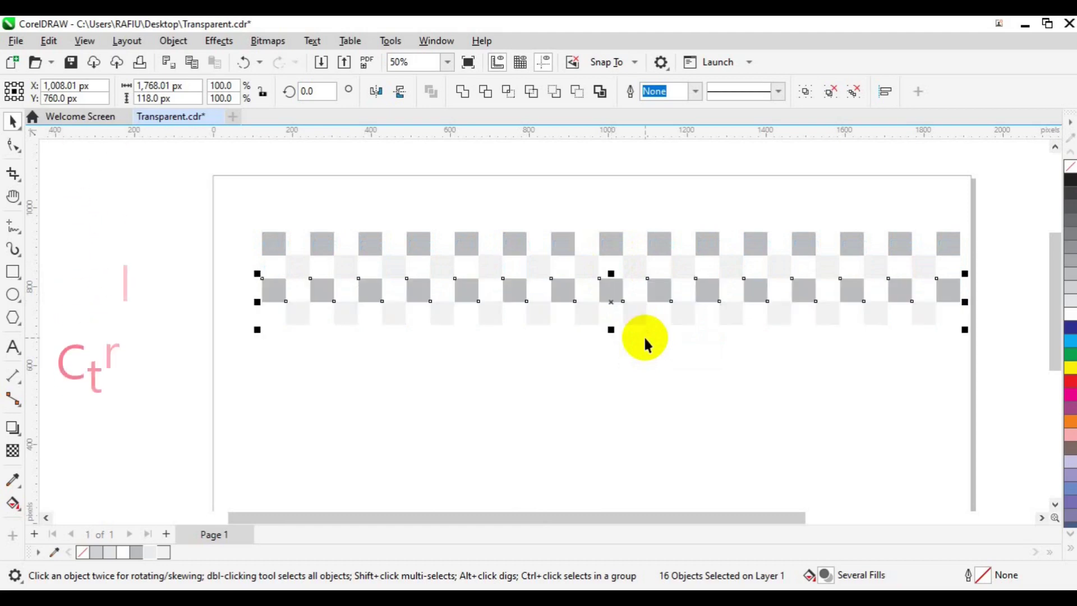
{"action": "key", "text": "ctrl+r"}
{"action": "key", "text": "ctrl+r"}
{"action": "key", "text": "ctrl+r"}
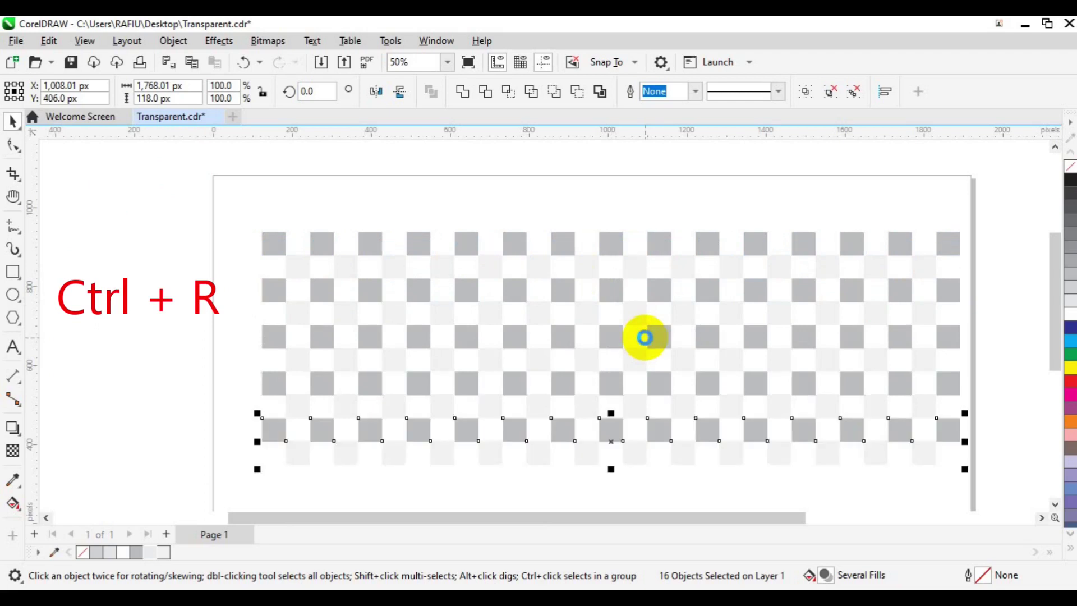
{"action": "key", "text": "ctrl+r"}
{"action": "key", "text": "ctrl+r"}
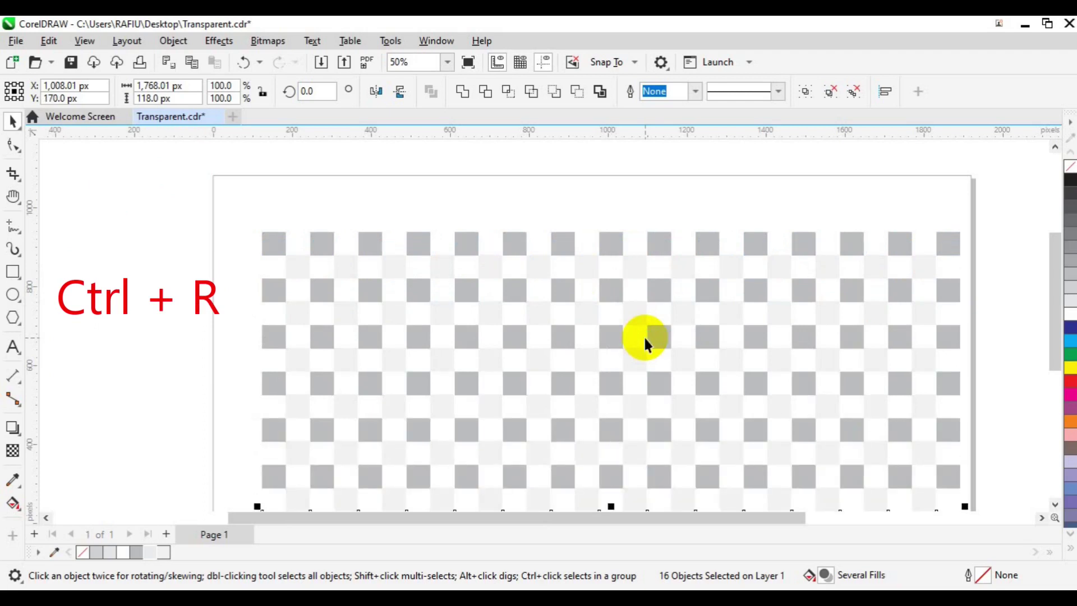
{"action": "key", "text": "ctrl+r"}
{"action": "scroll", "coordinate": [643, 336], "scroll_direction": "down", "scroll_amount": 2}
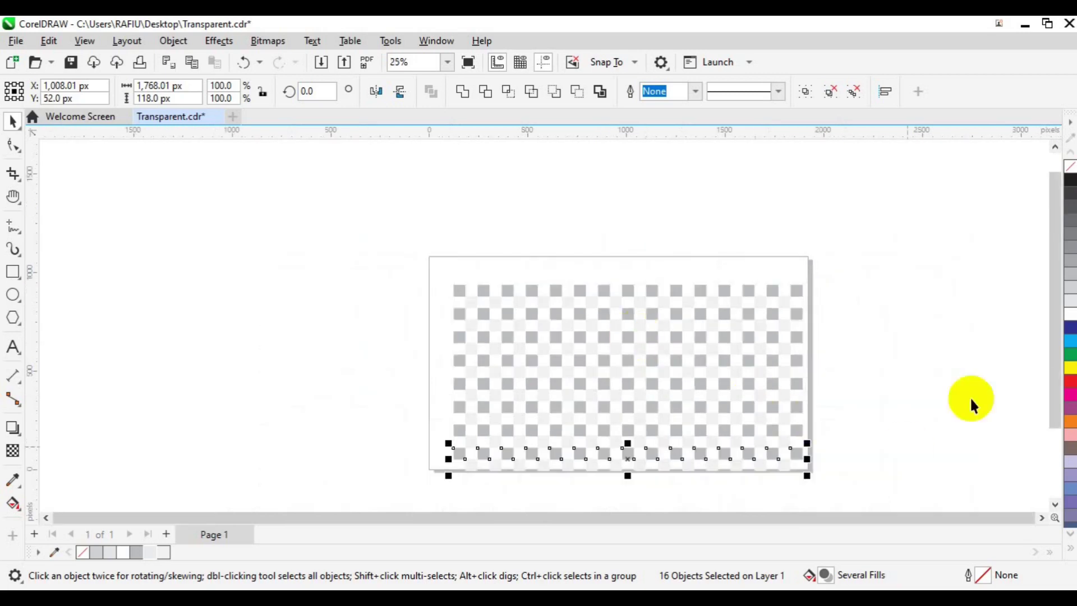
Select every checker row, ungroup them all, and regroup all squares as one object
{"action": "key", "text": "h"}
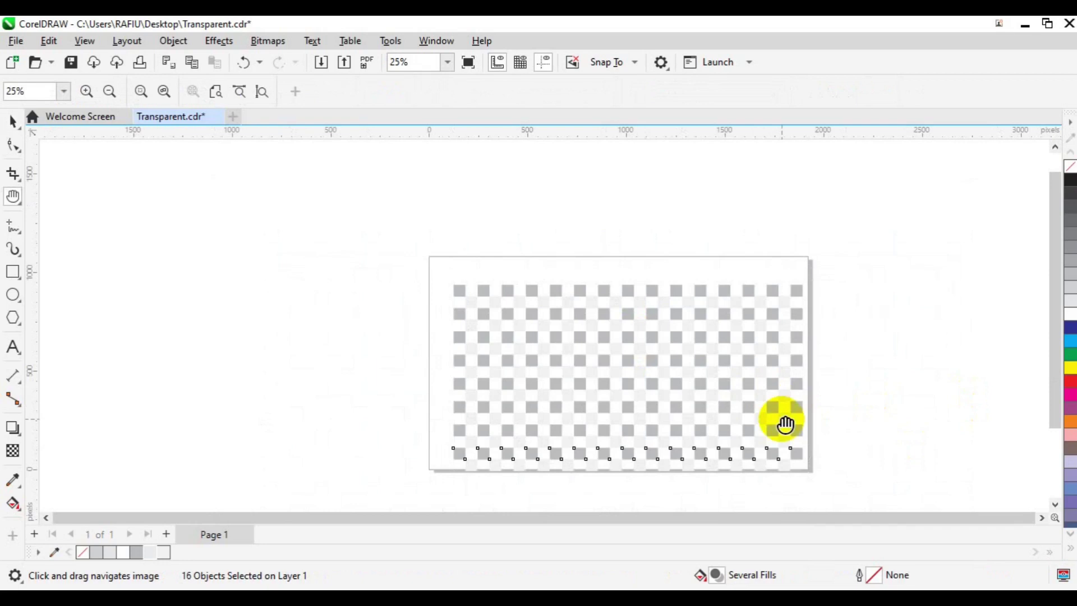
{"action": "left_click_drag", "start_coordinate": [773, 362], "coordinate": [759, 295]}
{"action": "key", "text": "space"}
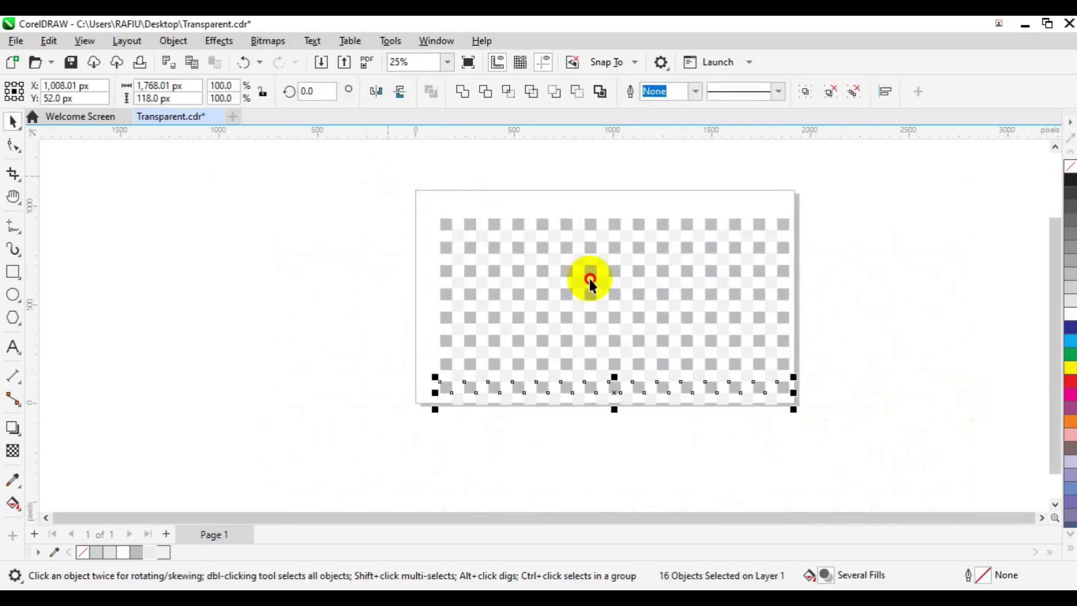
{"action": "left_click_drag", "start_coordinate": [388, 177], "coordinate": [830, 459]}
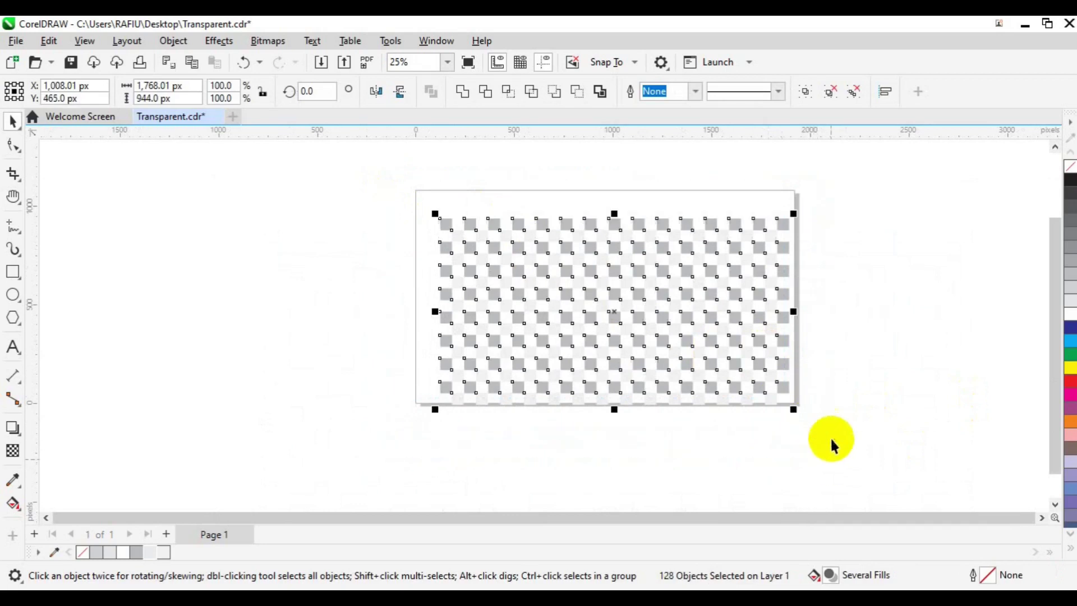
{"action": "left_click", "coordinate": [854, 96]}
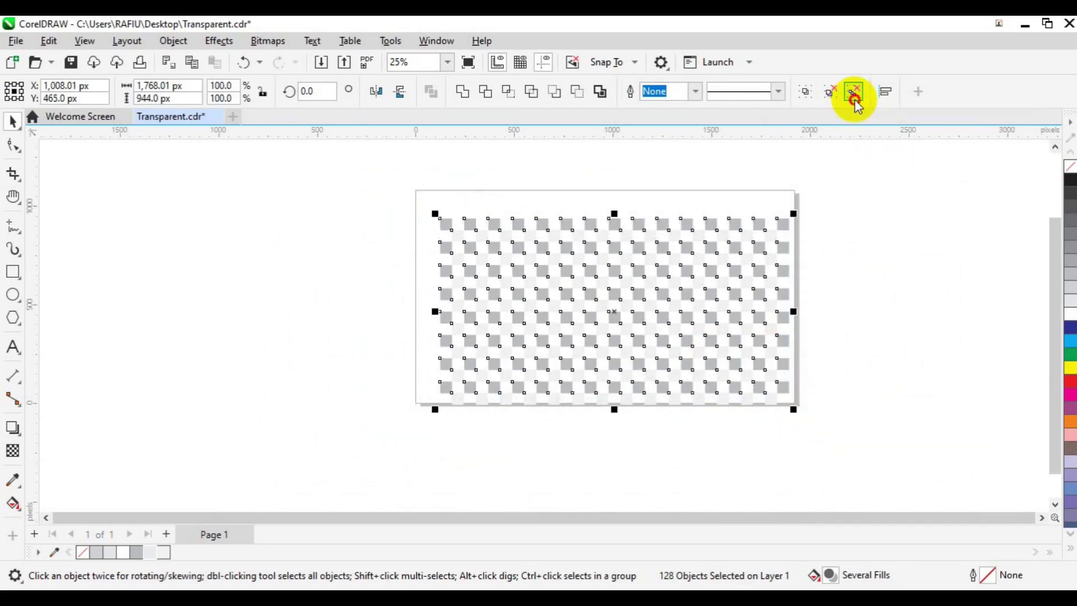
{"action": "left_click", "coordinate": [809, 95]}
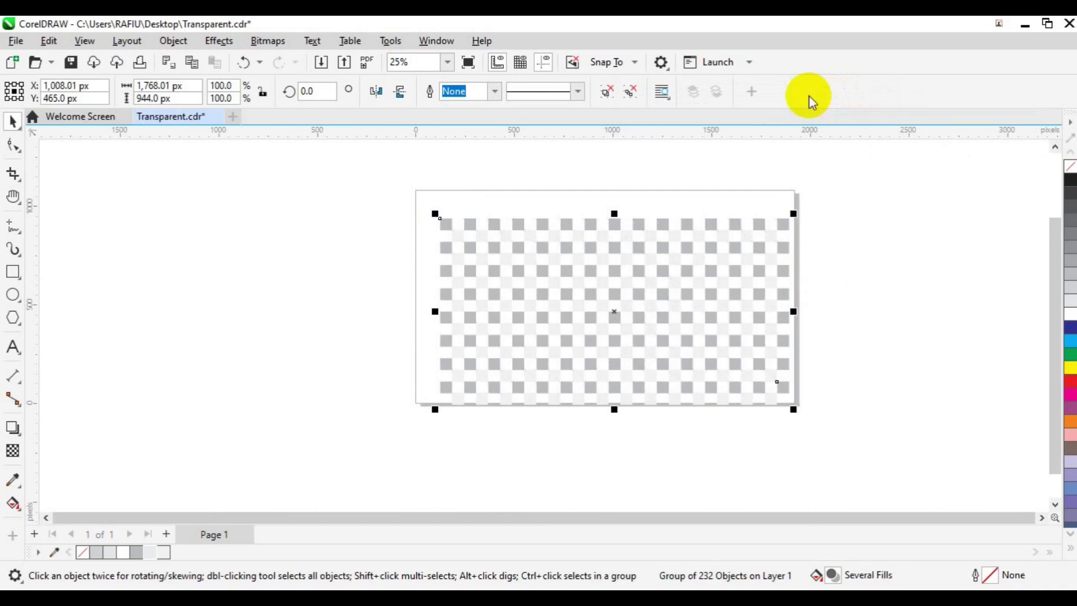
Centre the checkerboard on the page, tint it 5% grey, and enlarge it about 108% to cover the page
{"action": "key", "text": "p"}
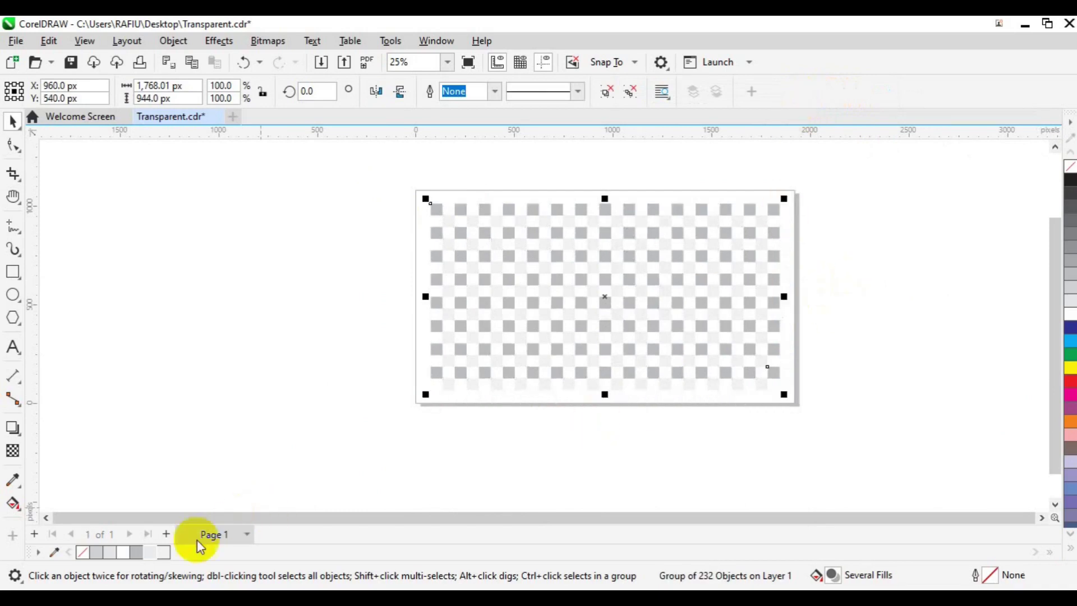
{"action": "left_click", "coordinate": [165, 553]}
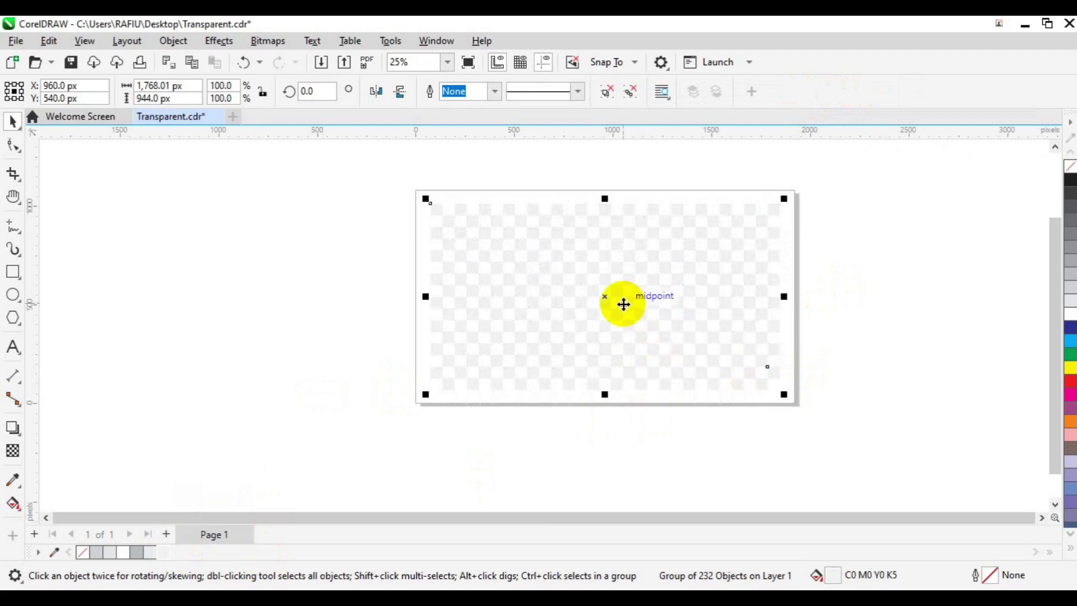
{"action": "left_click_drag", "start_coordinate": [781, 397], "coordinate": [796, 403]}
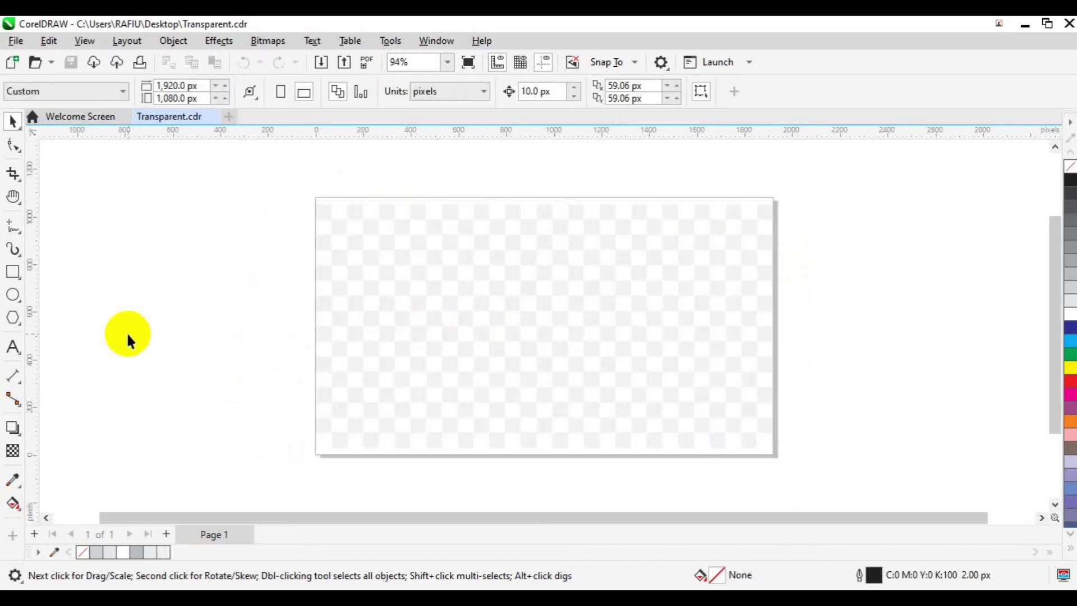
{"action": "left_click", "coordinate": [12, 295]}
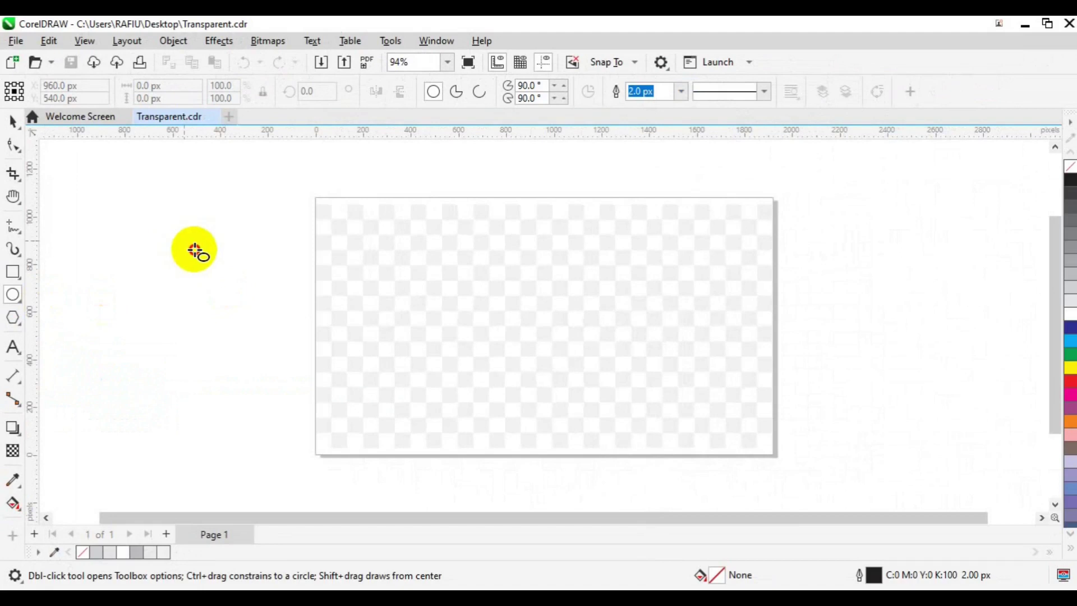
Draw a circle and centre it on the page
{"action": "left_click_drag", "start_coordinate": [336, 383], "coordinate": [360, 405]}
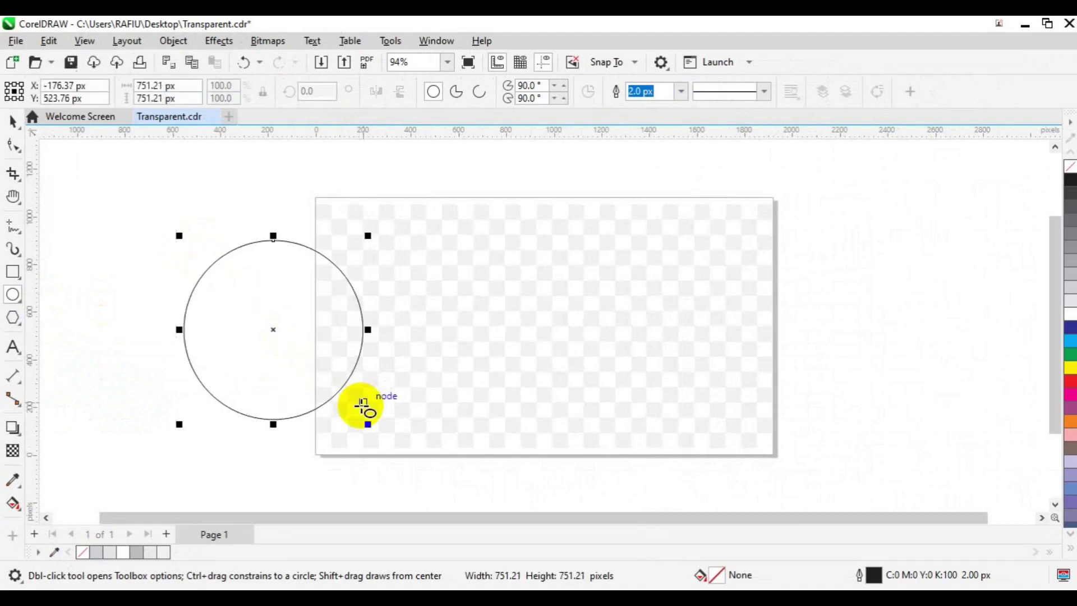
{"action": "key", "text": "p"}
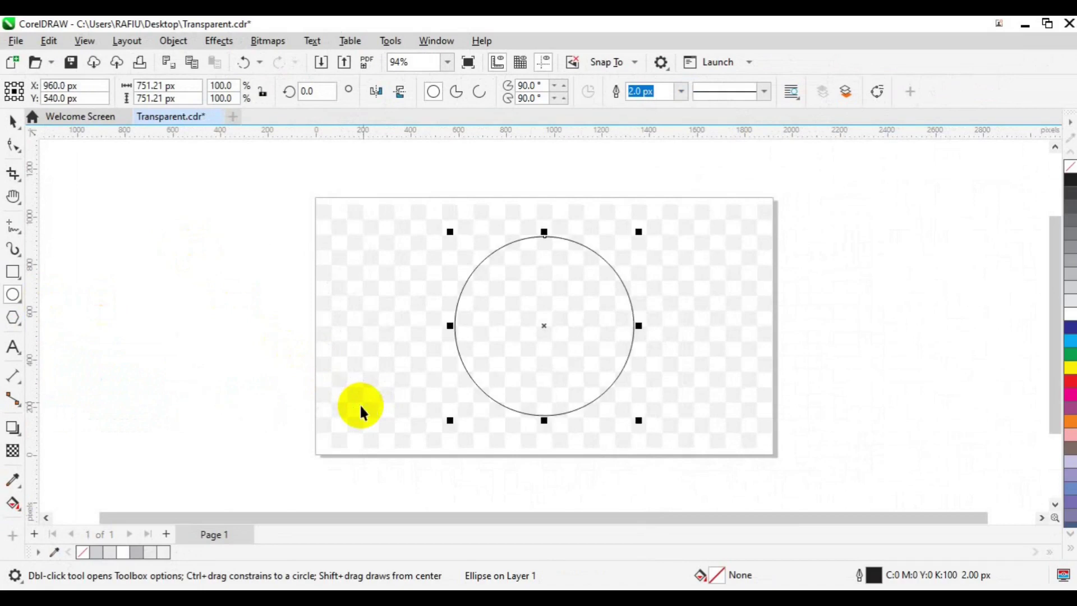
{"action": "key", "text": "space"}
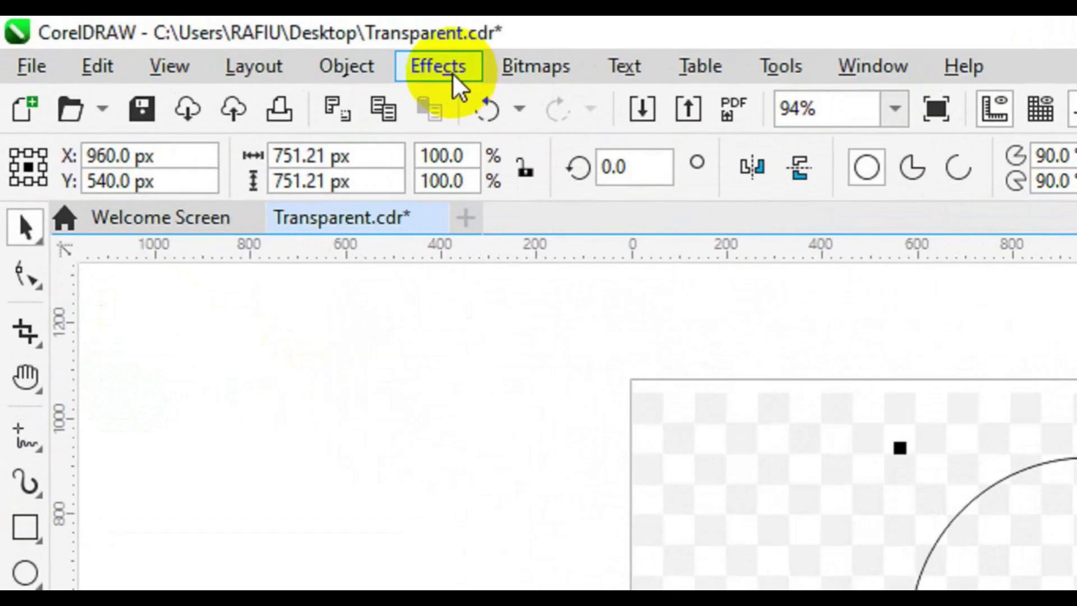
Apply a frozen Fish Eye lens with a 200% rate to the circle
{"action": "left_click", "coordinate": [452, 73]}
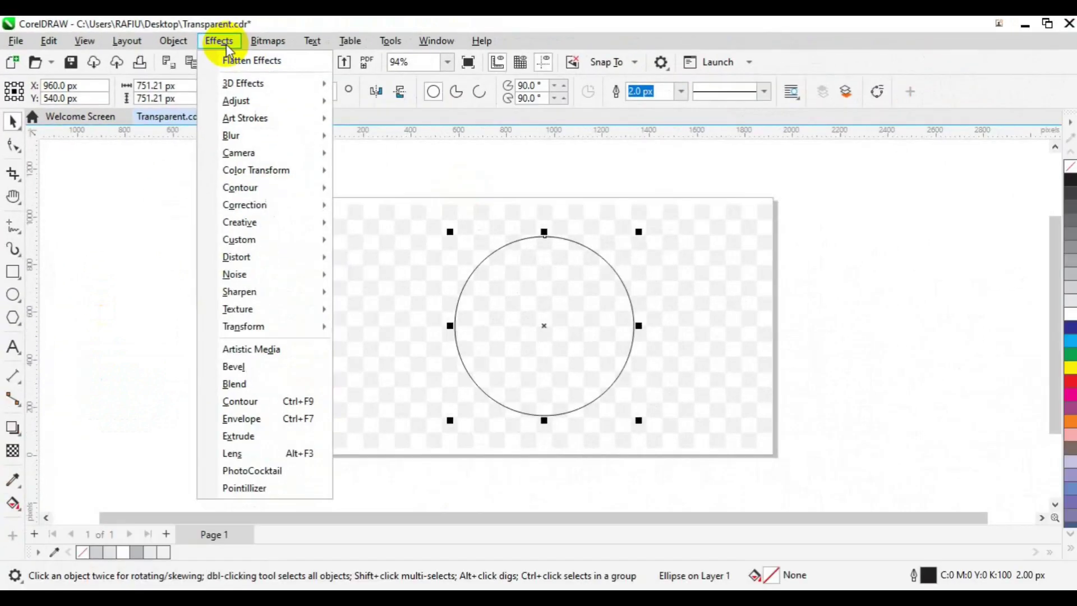
{"action": "left_click", "coordinate": [295, 454]}
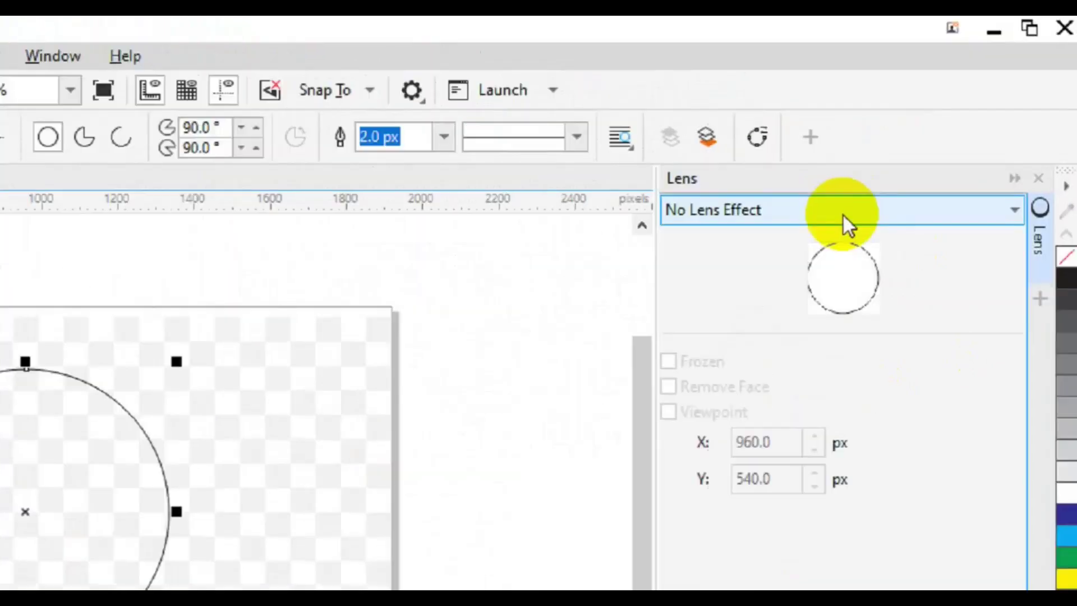
{"action": "left_click", "coordinate": [930, 141]}
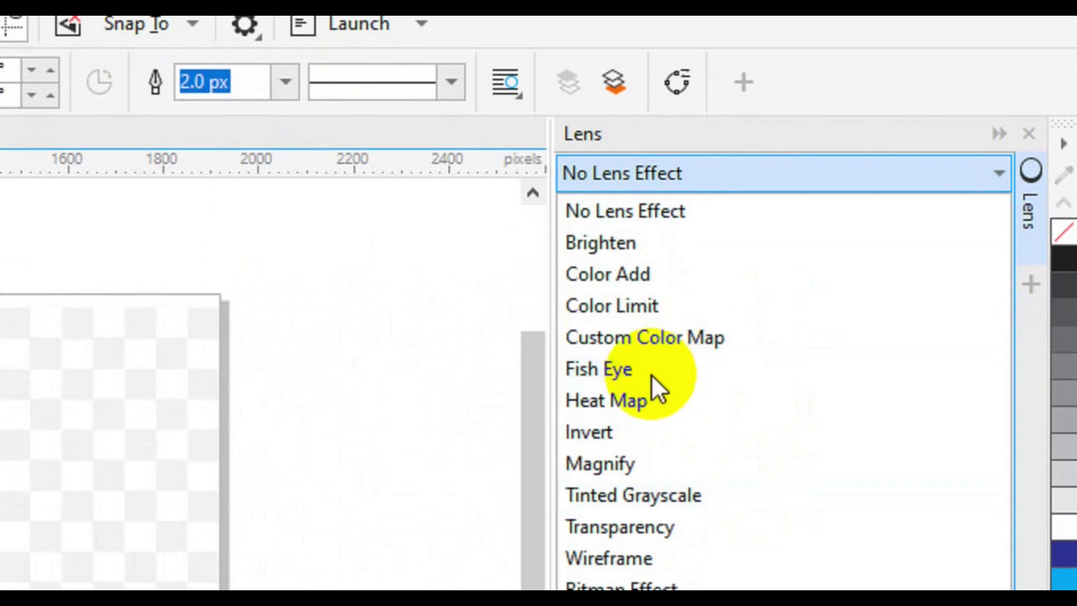
{"action": "left_click", "coordinate": [652, 375]}
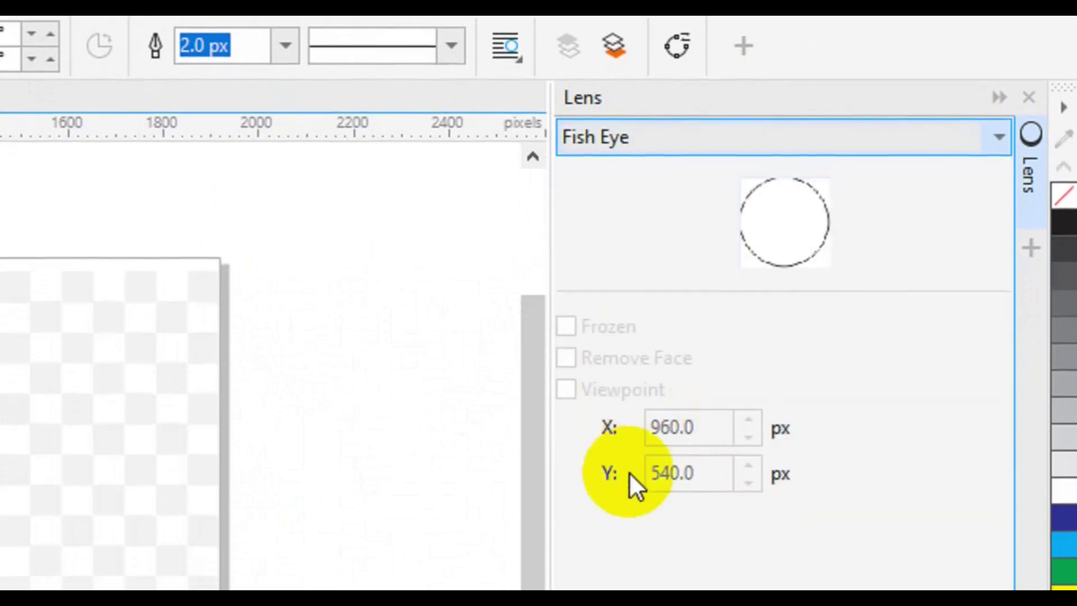
{"action": "left_click", "coordinate": [666, 332]}
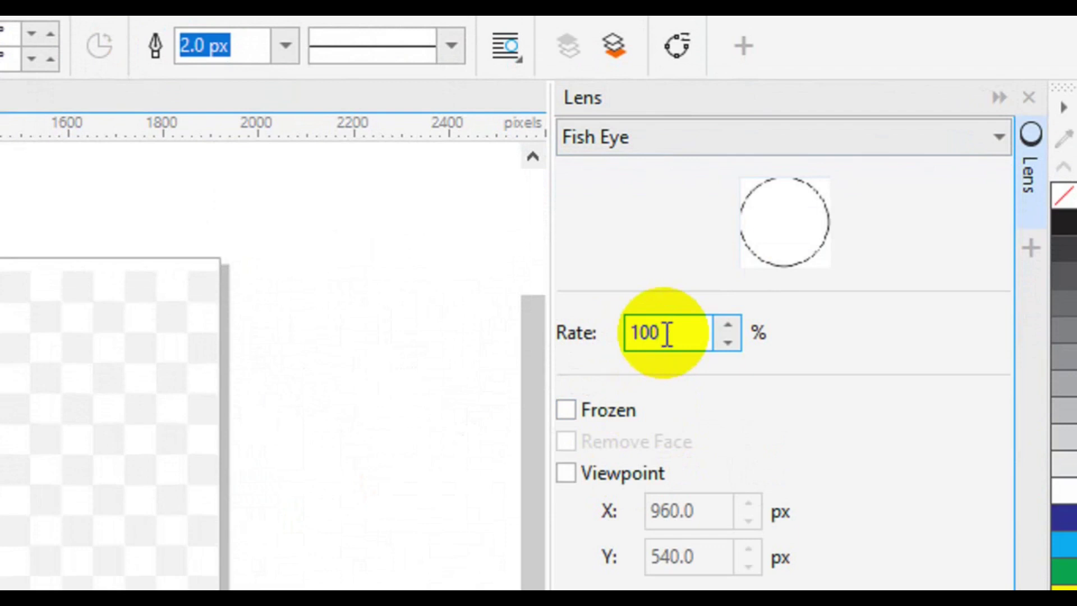
{"action": "key", "text": "BackSpace"}
{"action": "key", "text": "BackSpace"}
{"action": "key", "text": "BackSpace"}
{"action": "type", "text": "200"}
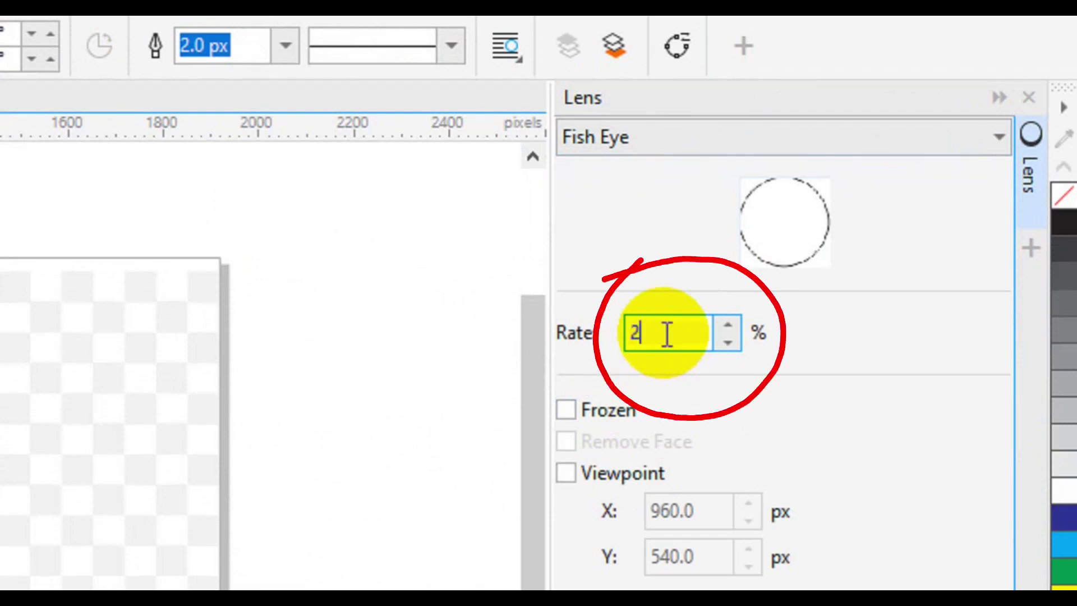
{"action": "left_click", "coordinate": [571, 409]}
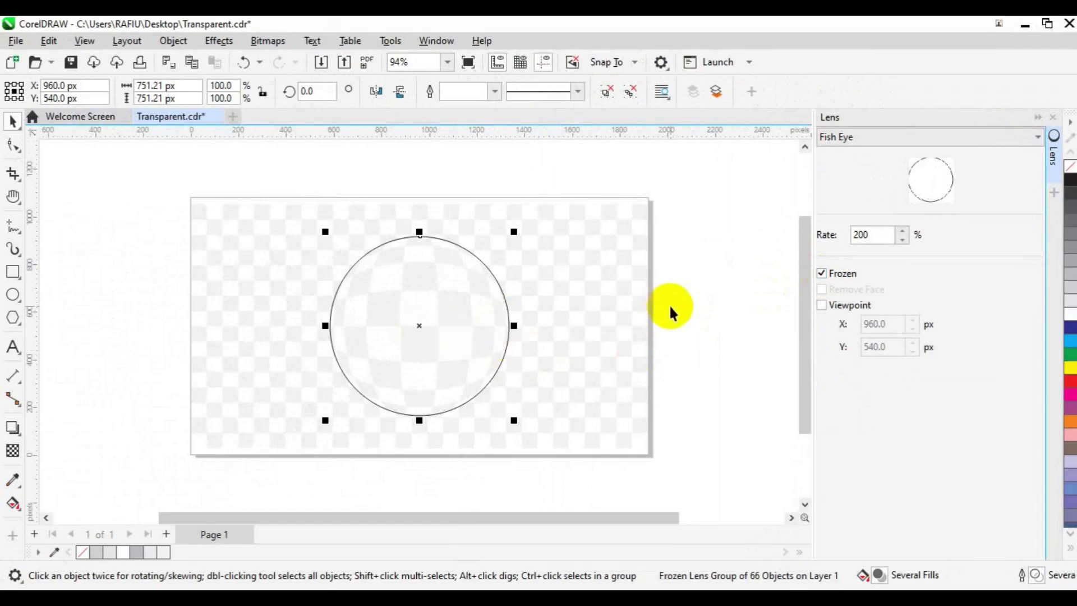
Move the lens circle right of the page centre and ungroup the frozen lens
{"action": "left_click_drag", "start_coordinate": [419, 343], "coordinate": [333, 356]}
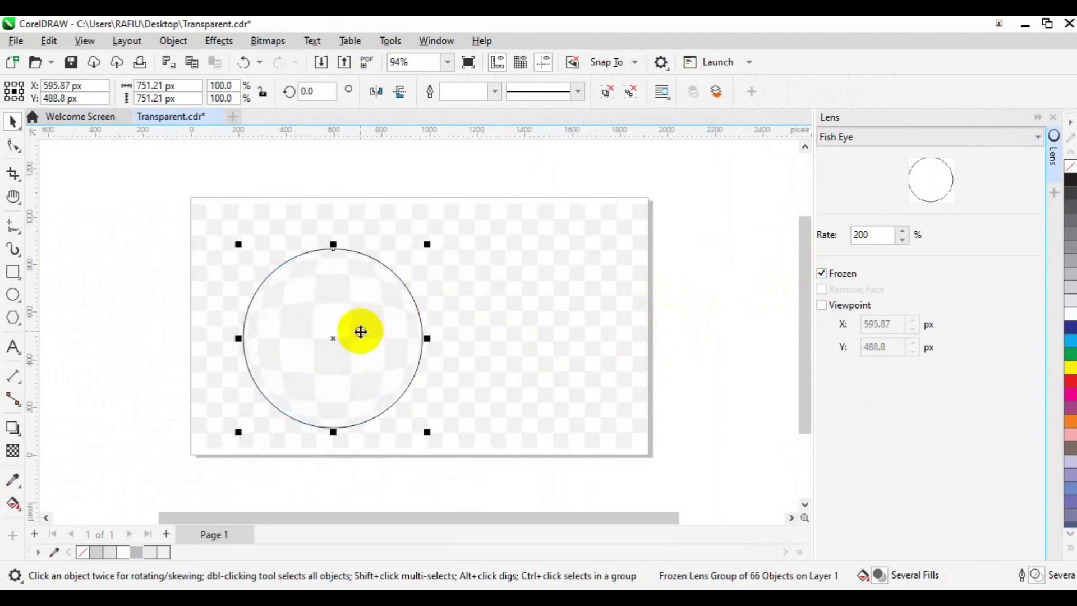
{"action": "left_click_drag", "start_coordinate": [440, 322], "coordinate": [516, 326]}
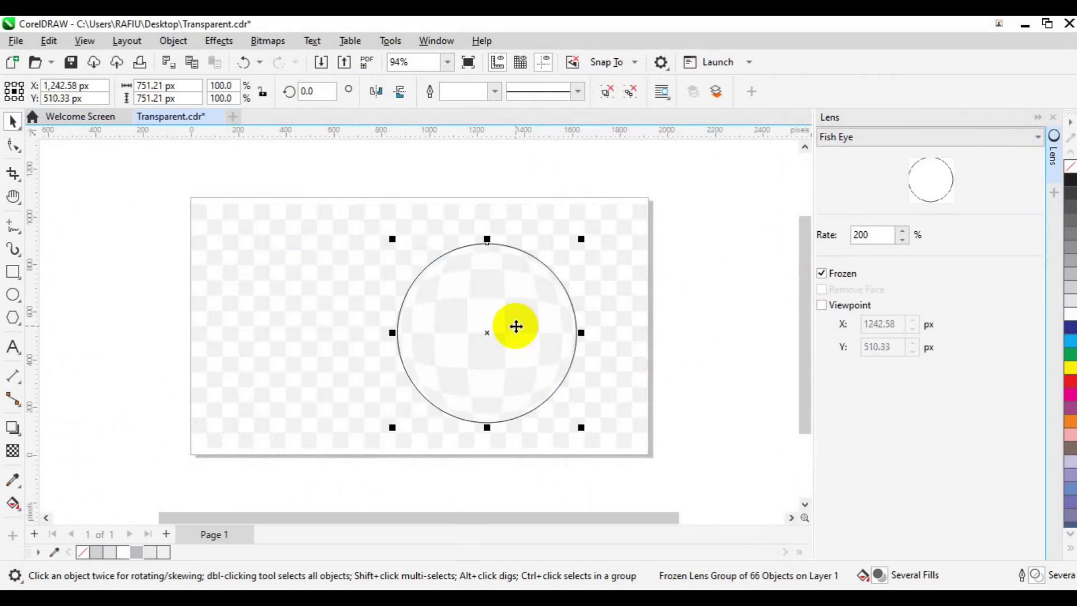
{"action": "left_click", "coordinate": [608, 97]}
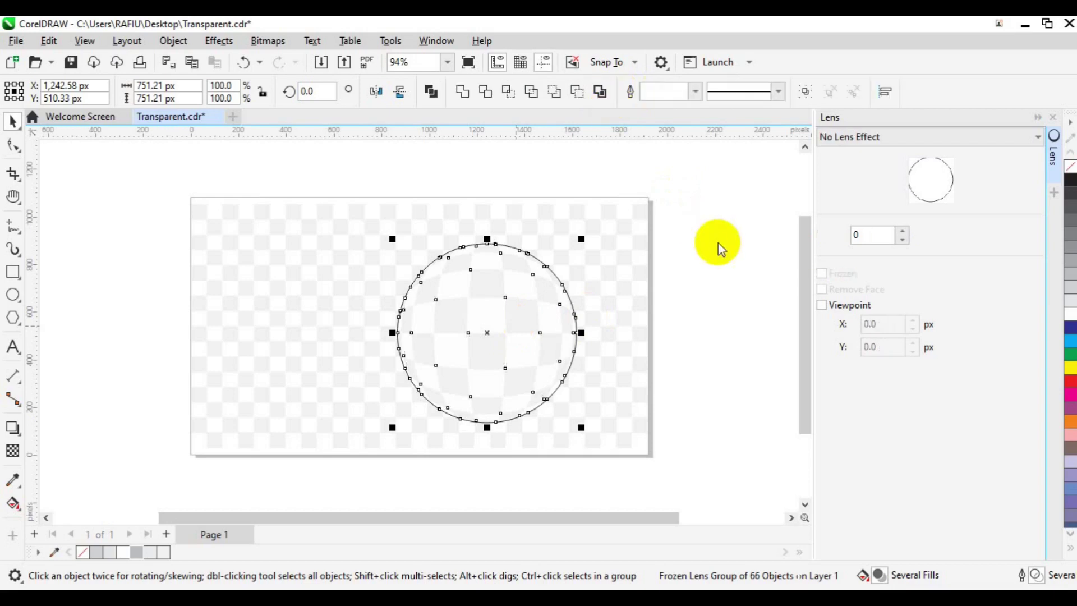
{"action": "key", "text": "ctrl+u"}
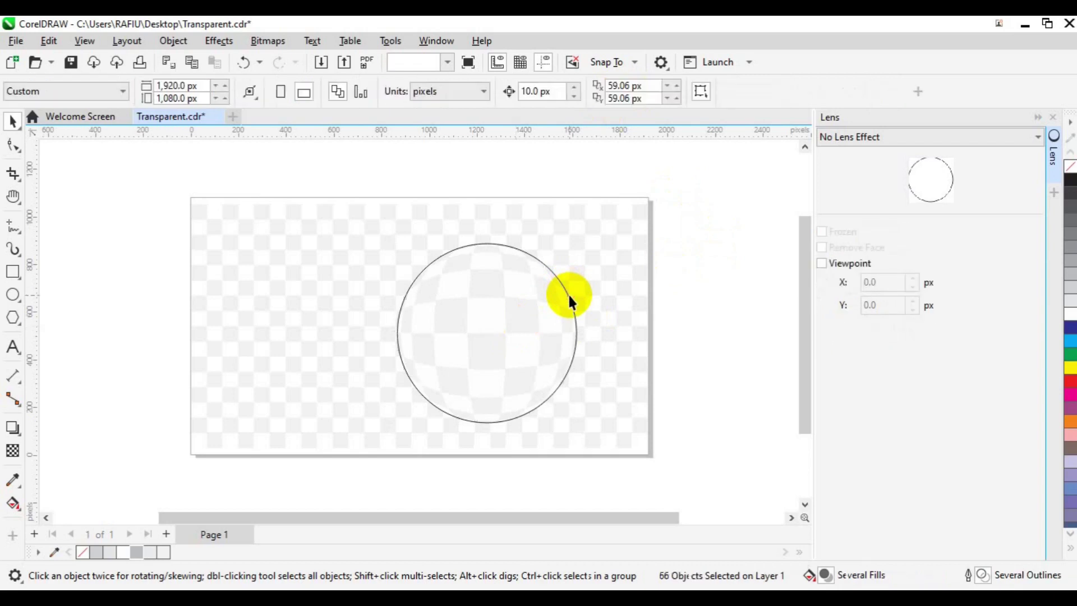
Give the circle a 30% Black outline and close the Lens panel
{"action": "left_click", "coordinate": [568, 296]}
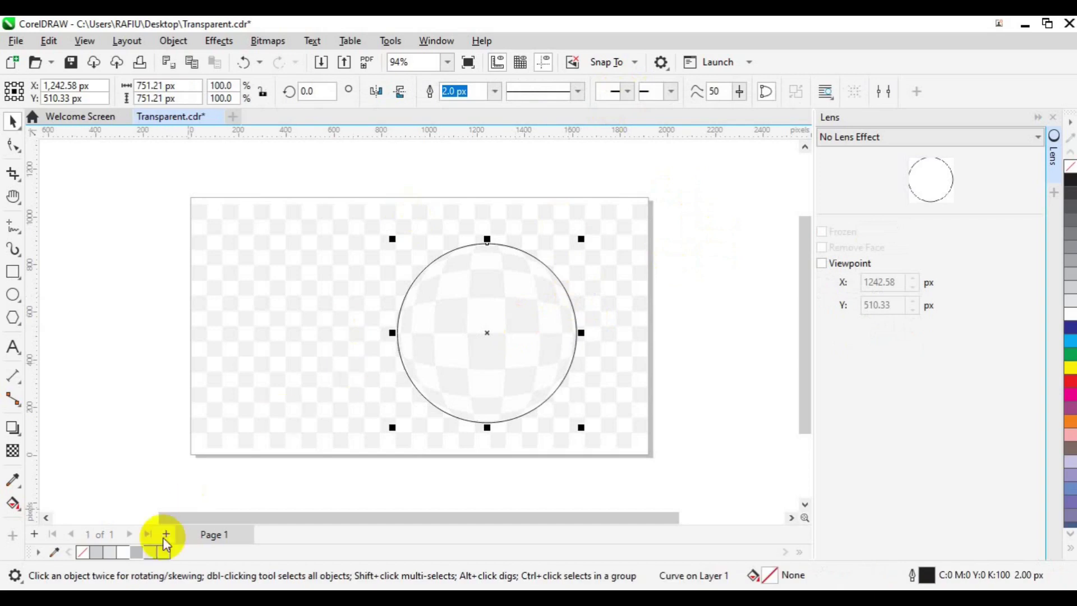
{"action": "right_click", "coordinate": [137, 553]}
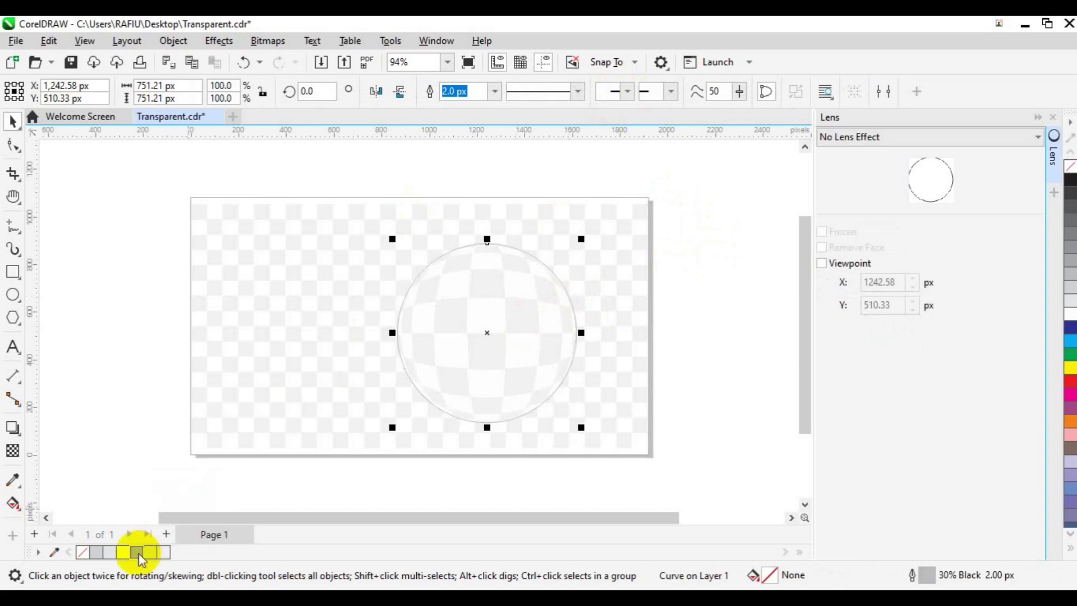
{"action": "left_click", "coordinate": [224, 292]}
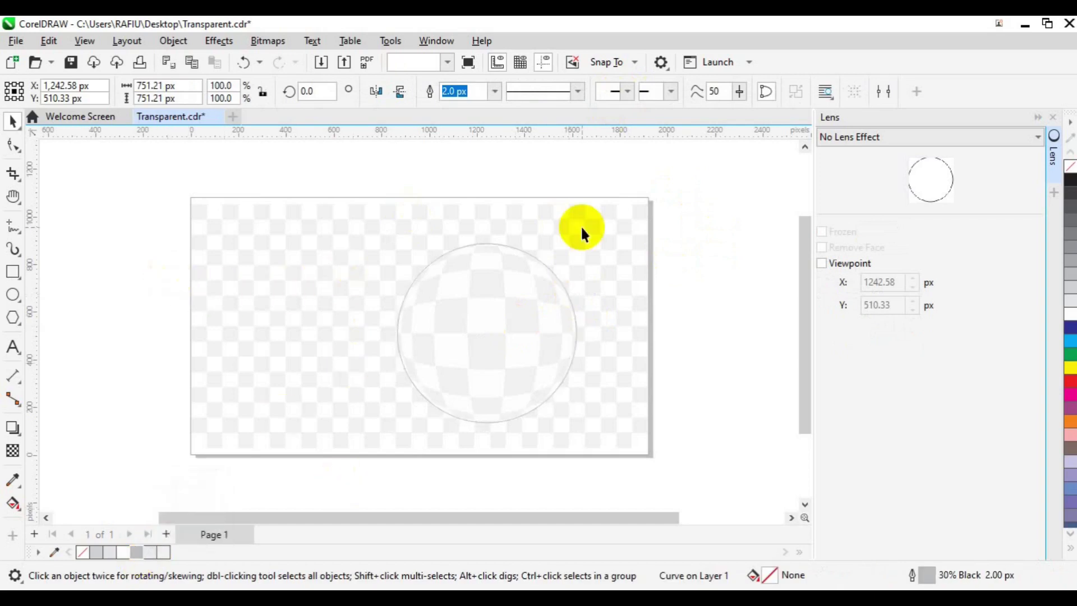
{"action": "left_click", "coordinate": [1053, 177]}
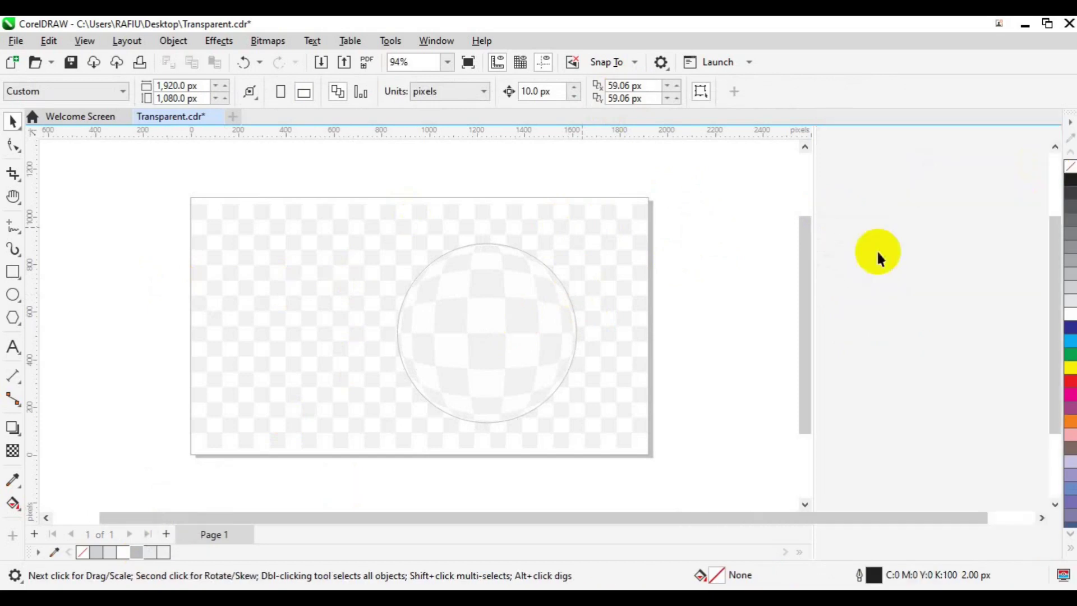